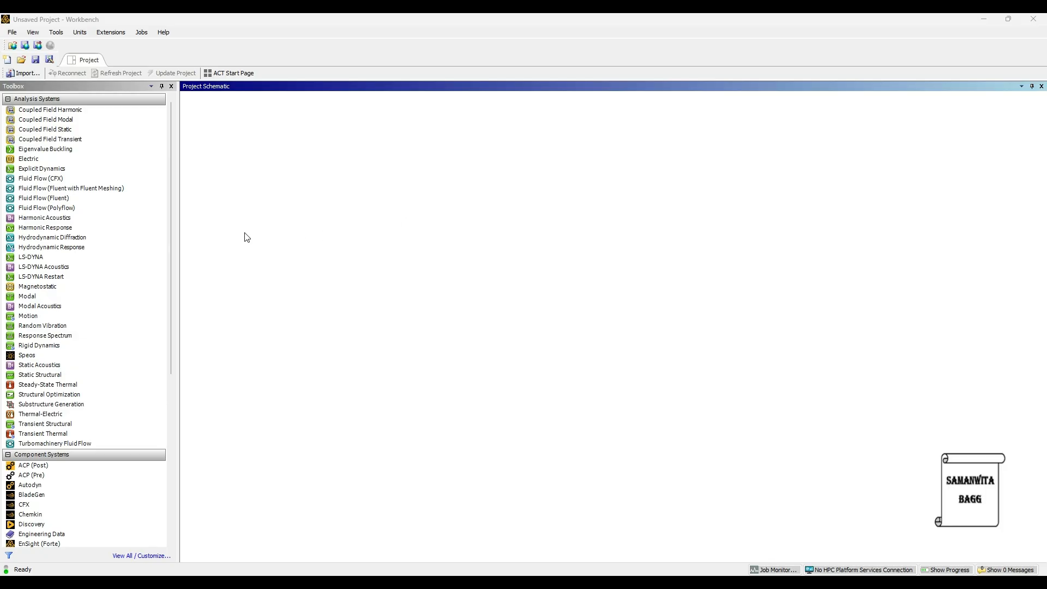
Create a standalone Modal analysis system in the project schematic and import the M5 wing nut geometry file into it.
double_click(57, 297)
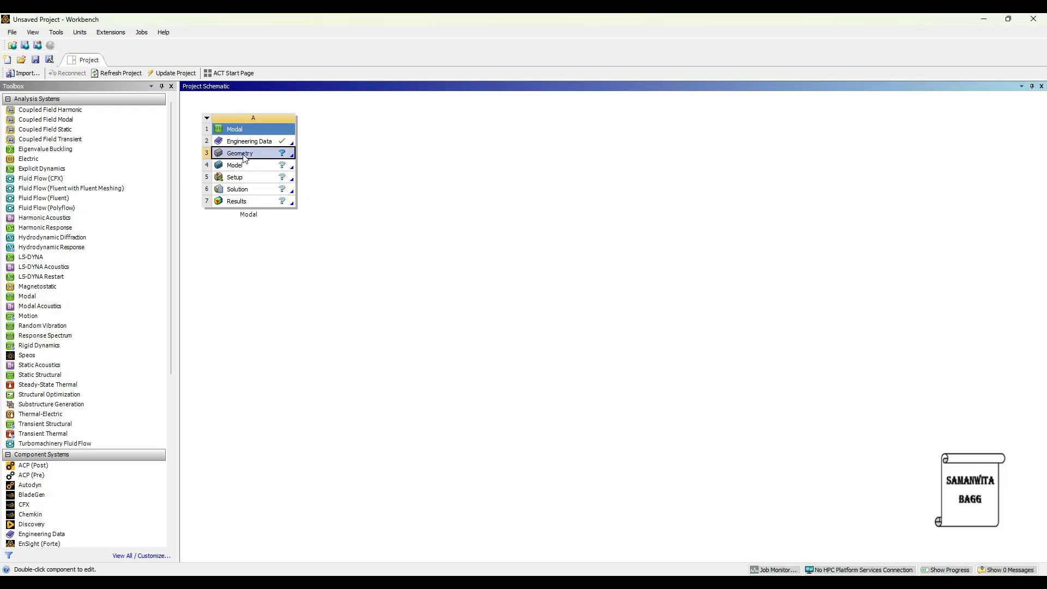
right_click(244, 157)
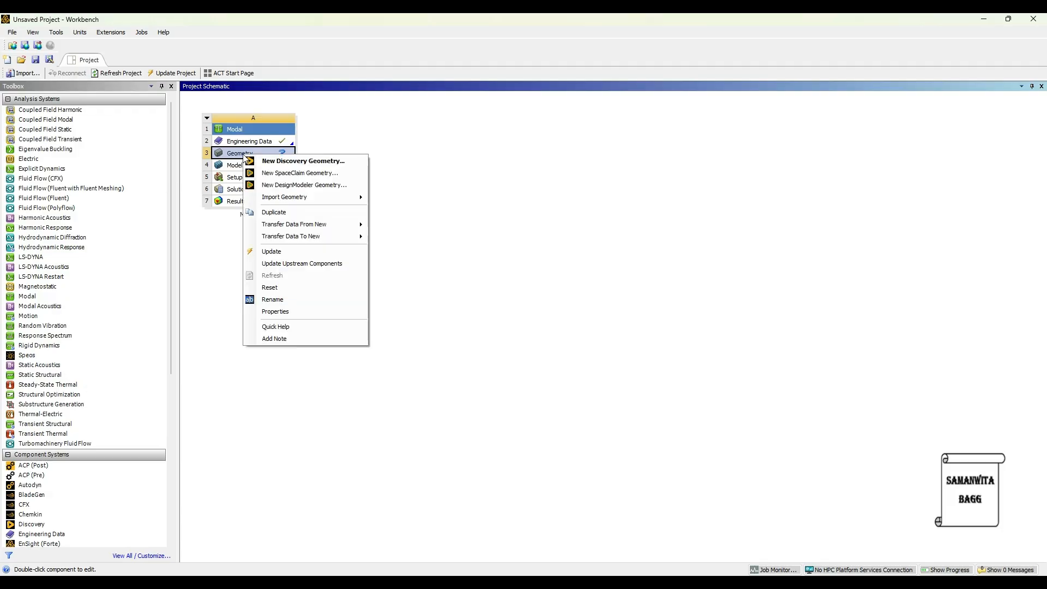
mouse_move(335, 199)
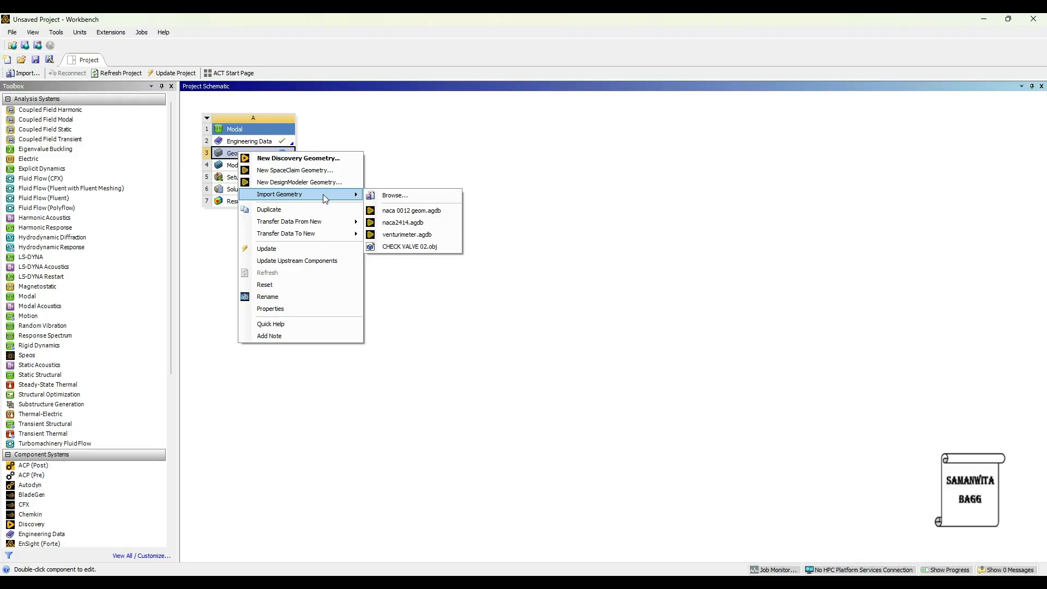
left_click(406, 196)
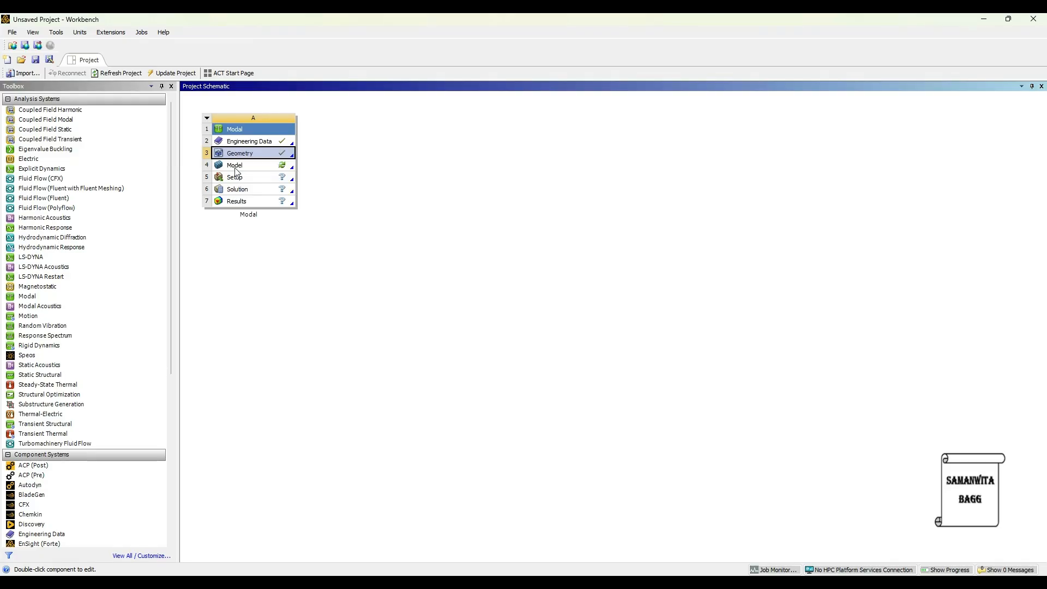
Open the Modal system's model in Mechanical and generate a mesh of the wing nut with an element size of 0.01 m.
double_click(236, 170)
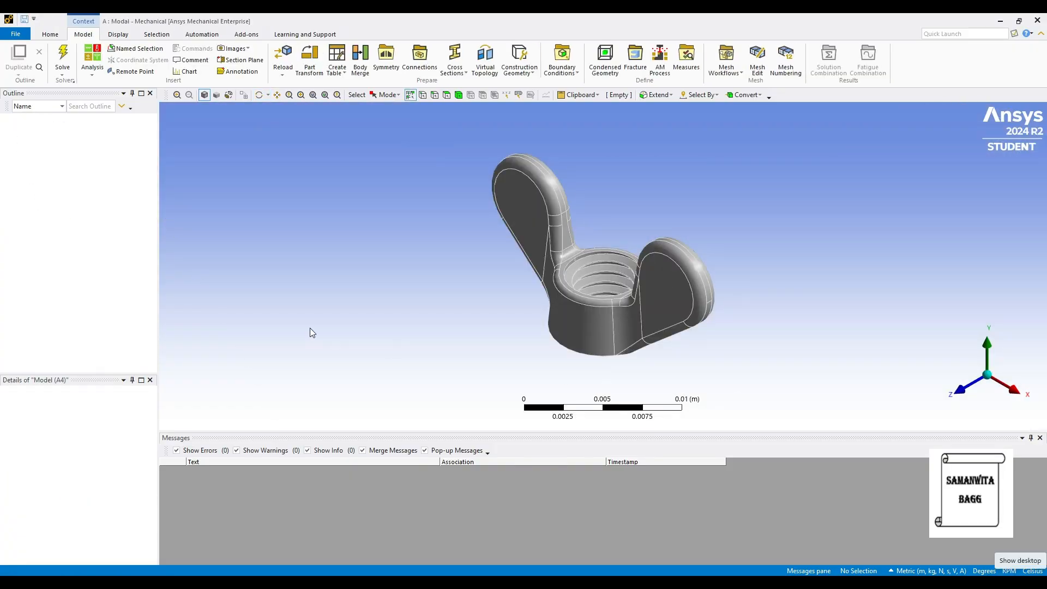
left_click(51, 170)
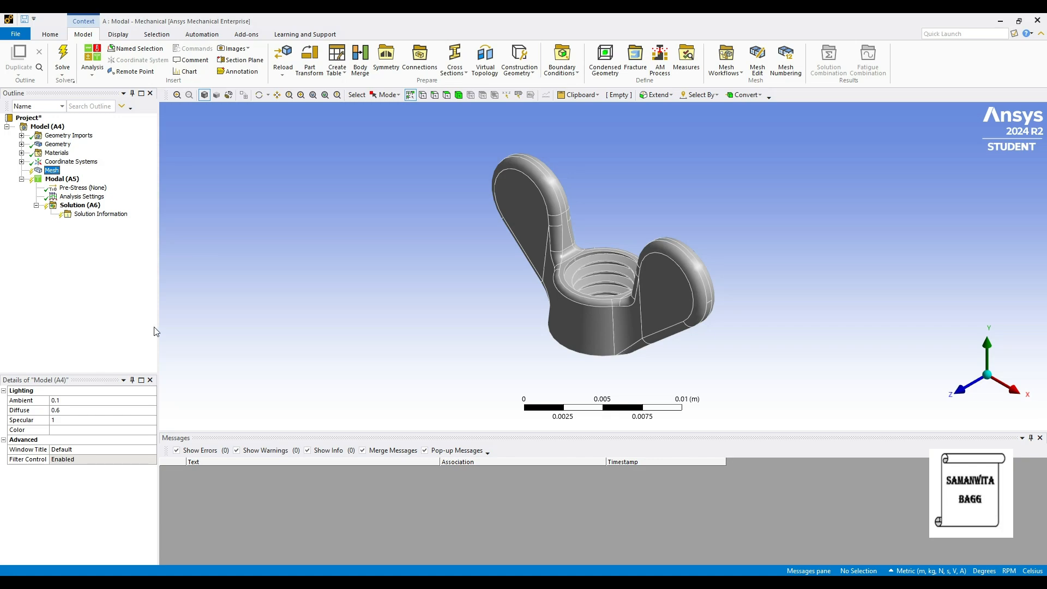
left_click(82, 441)
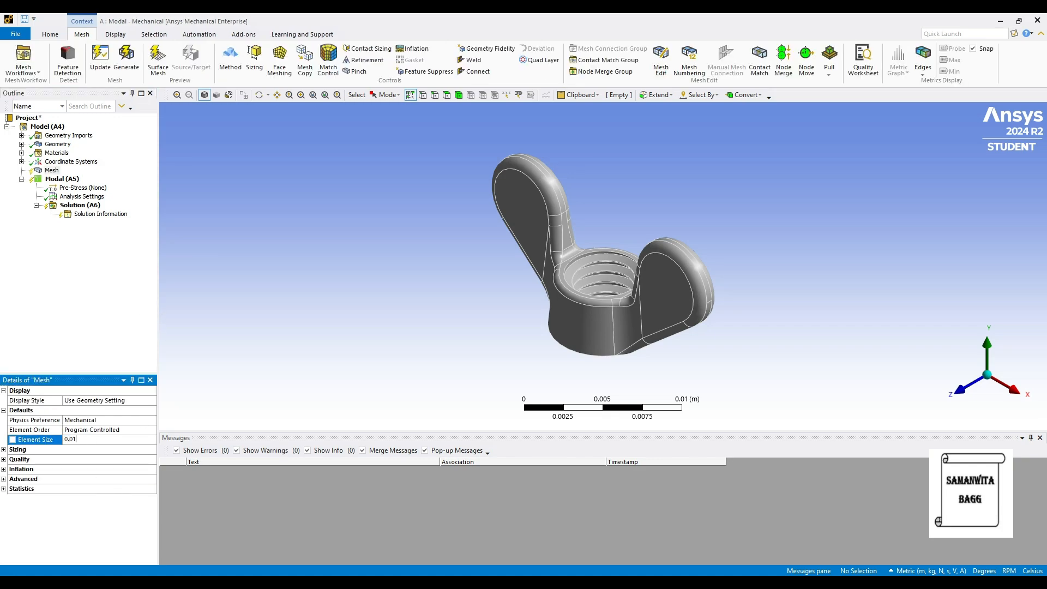
left_click(126, 58)
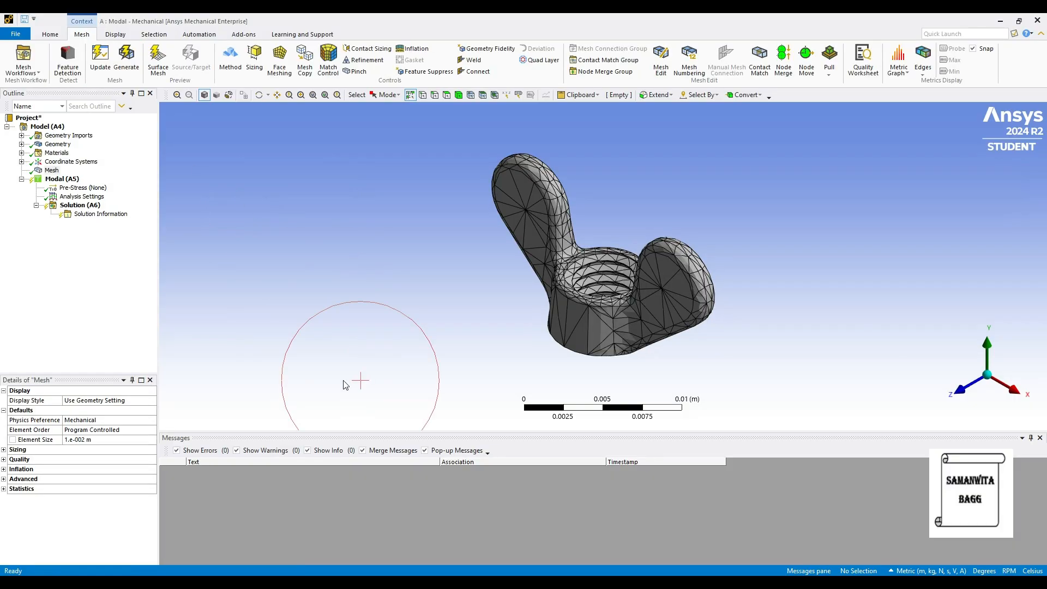
middle_click_drag(719, 350, 712, 274)
scroll(518, 312, "down", 3)
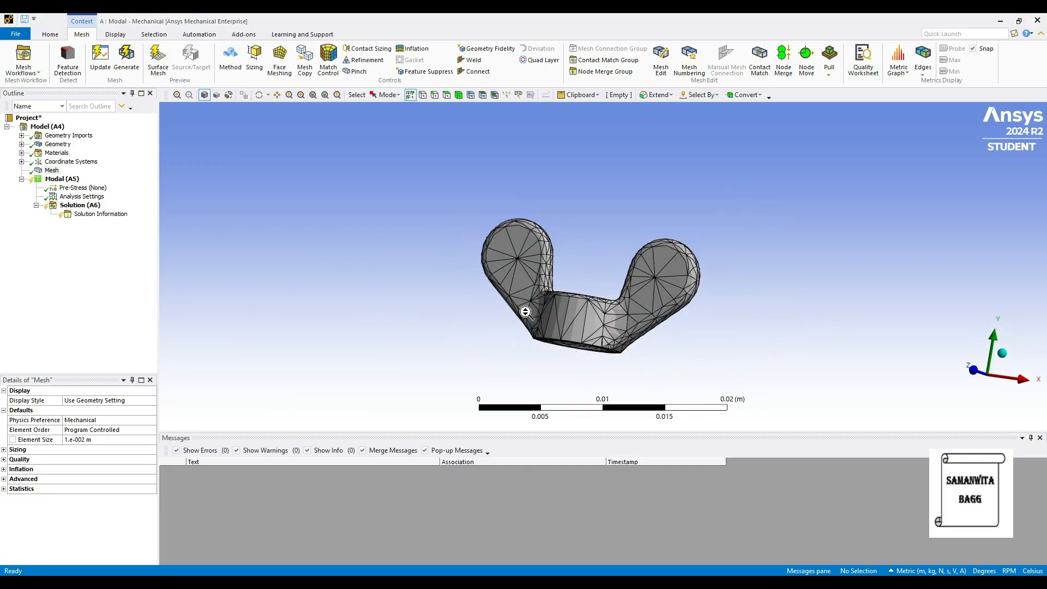
Set the mesh element size to 0.001 m and regenerate the wing nut's mesh.
left_click(52, 170)
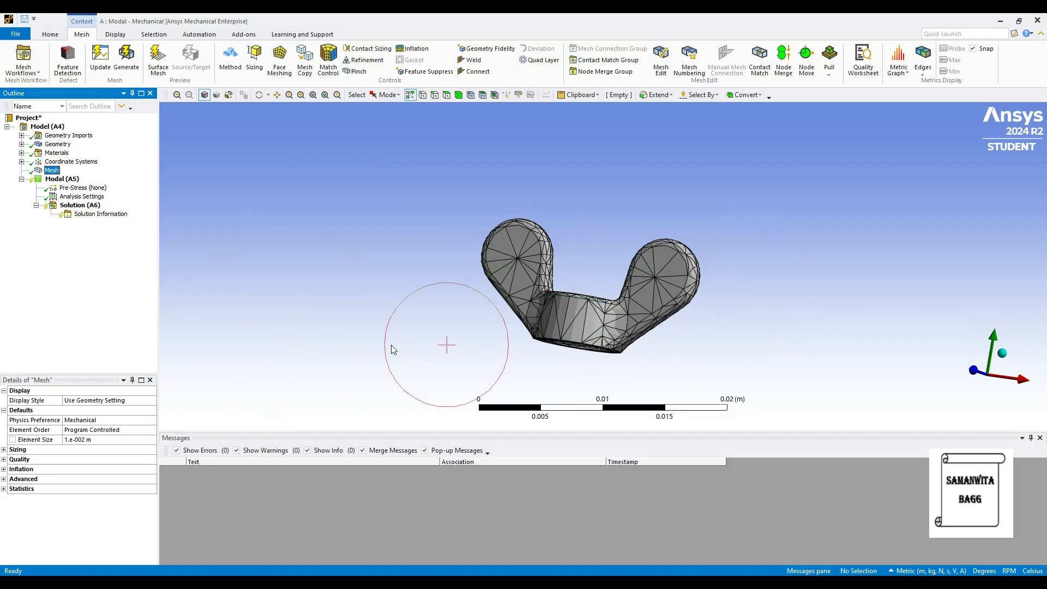
left_click(80, 439)
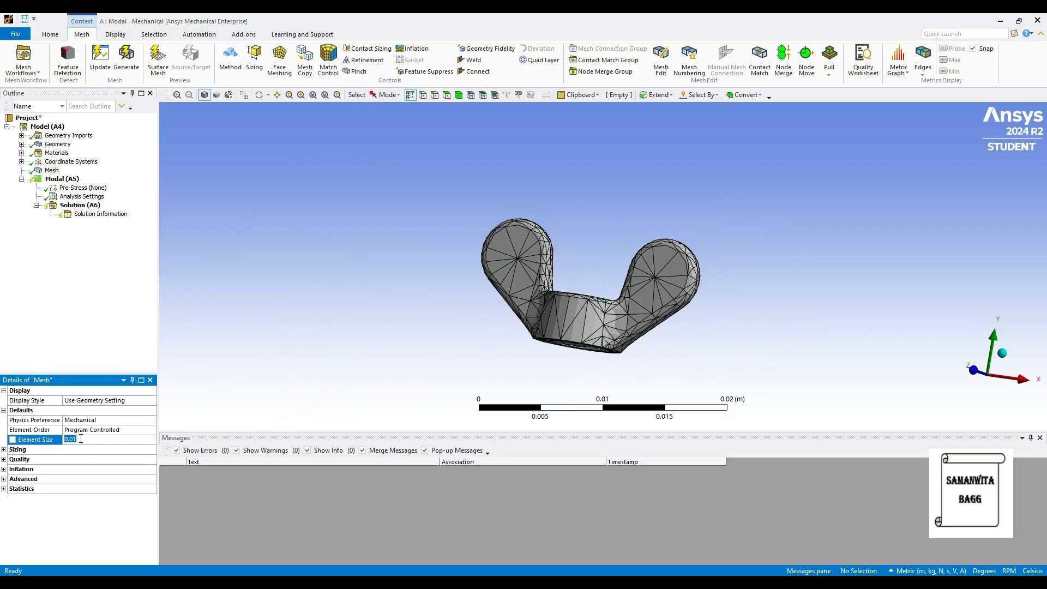
type("0.001")
key("Return")
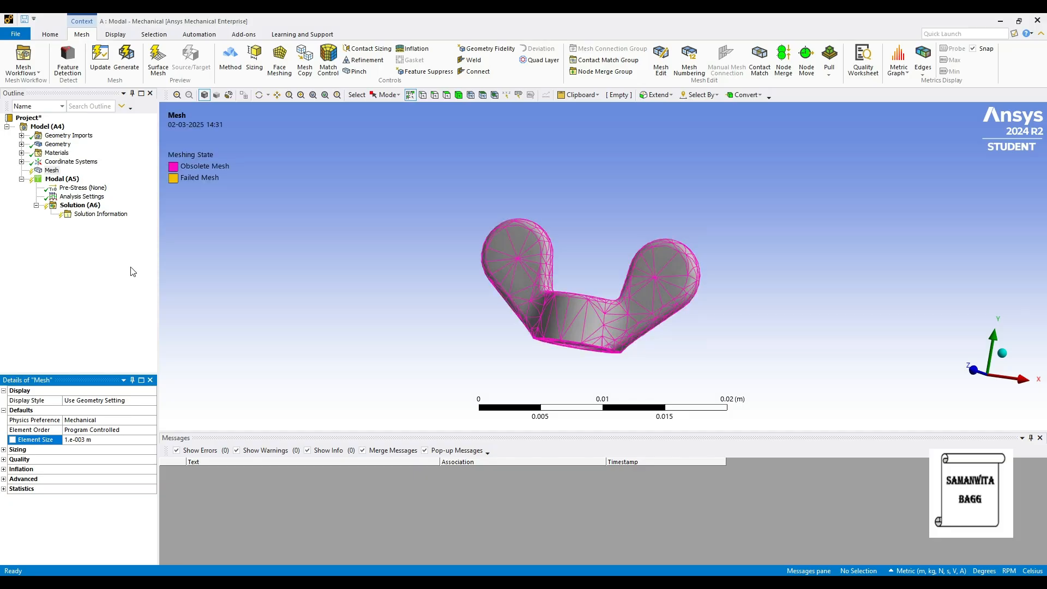
left_click(126, 57)
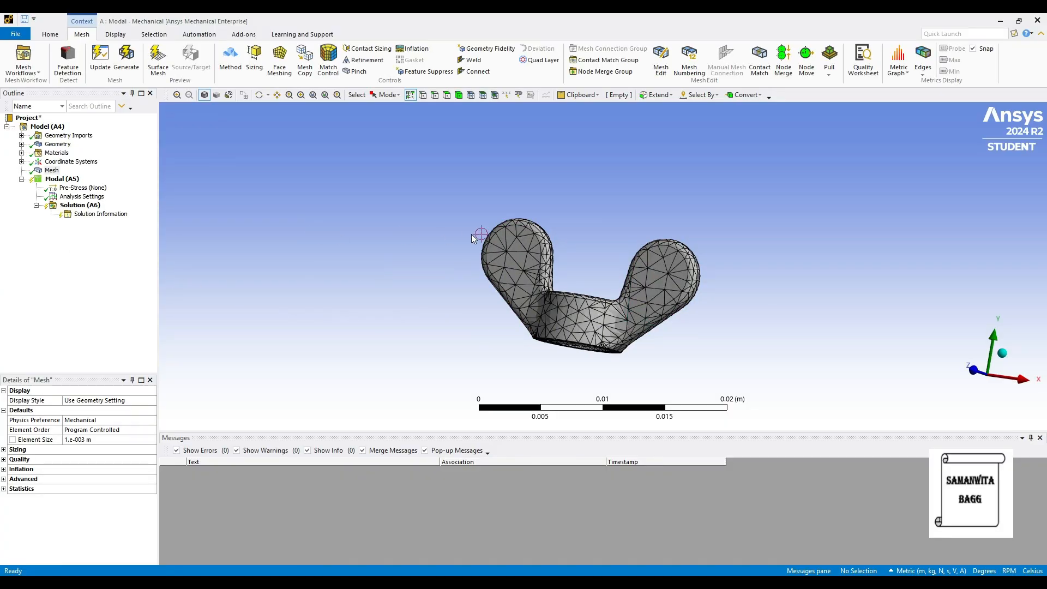
Check the material available in the model and the material assignment of the M5 wing nut body.
left_click(22, 153)
left_click(76, 161)
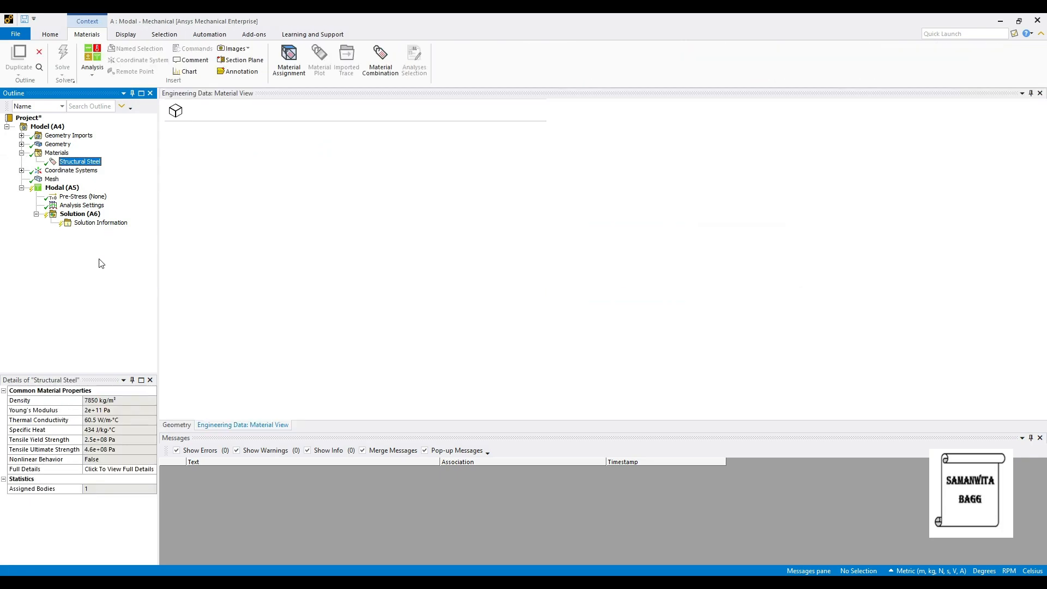
left_click(22, 145)
left_click(78, 153)
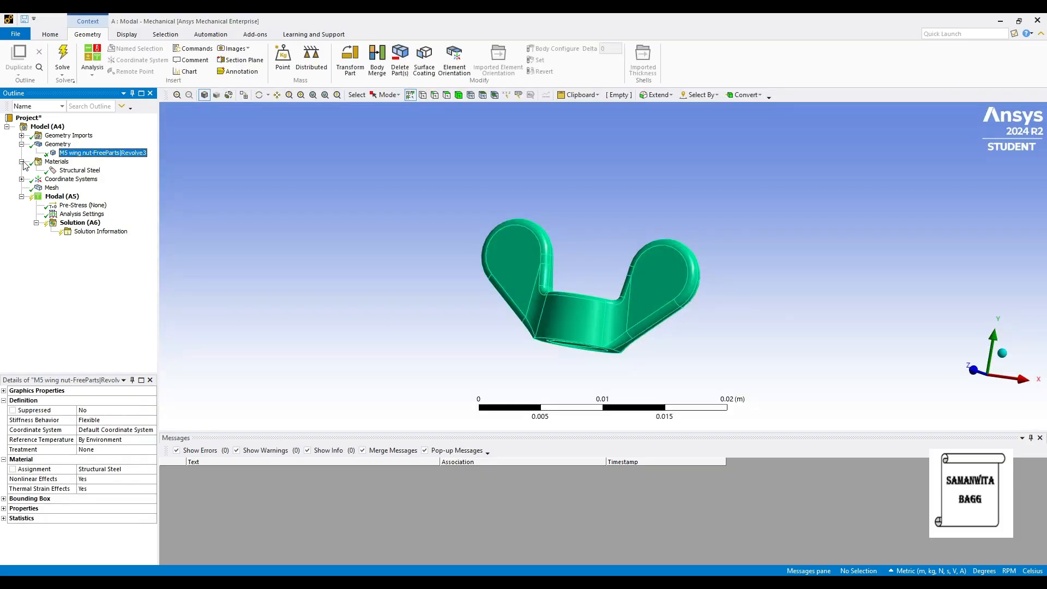
left_click(22, 161)
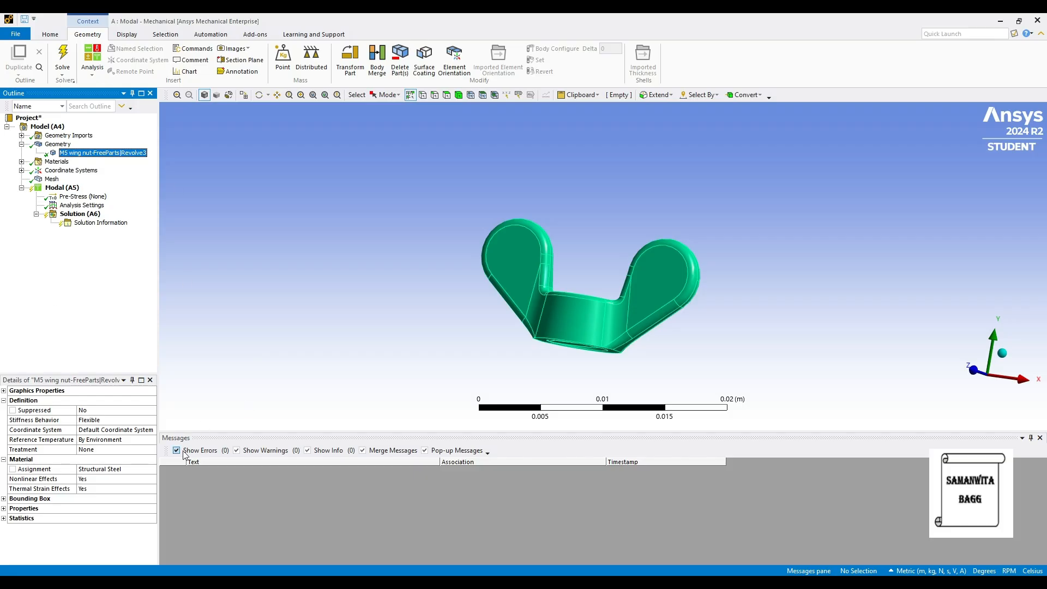
left_click(78, 470)
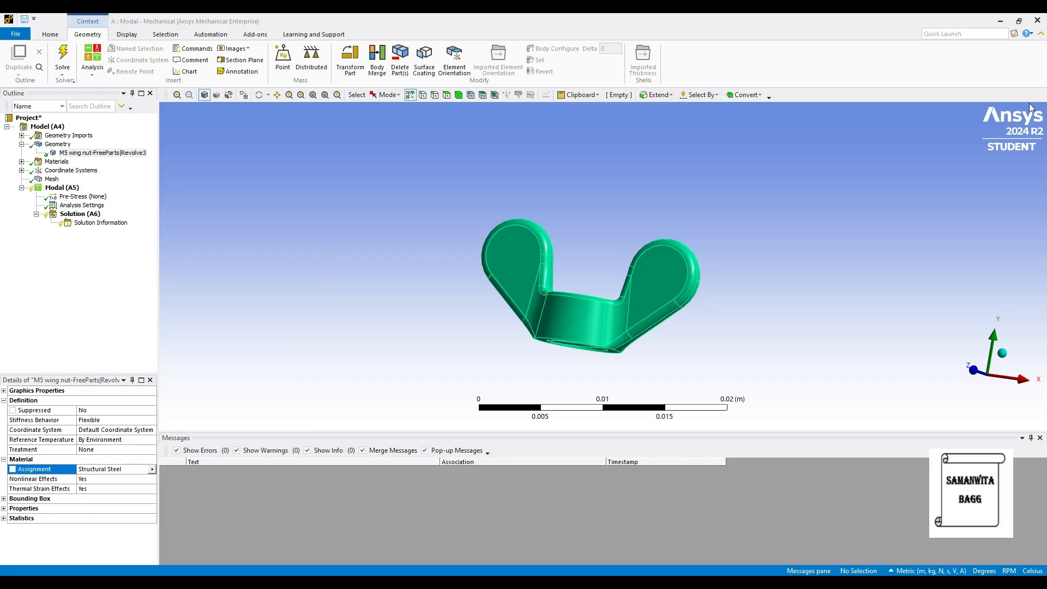
Switch to Workbench, open the Modal system's Engineering Data and add Stainless Steel from the General Materials source.
left_click(1000, 20)
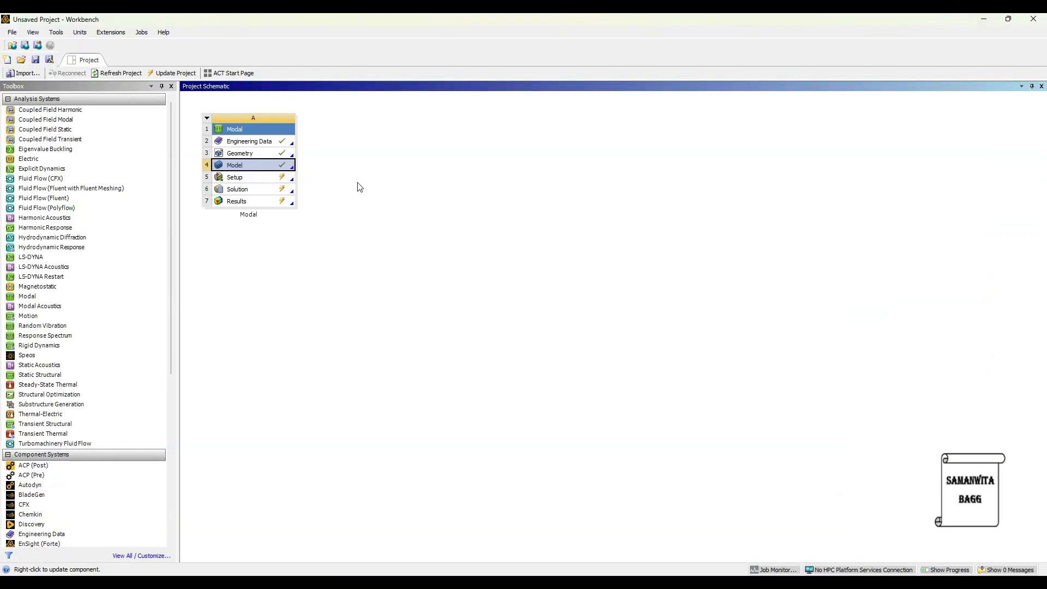
double_click(244, 143)
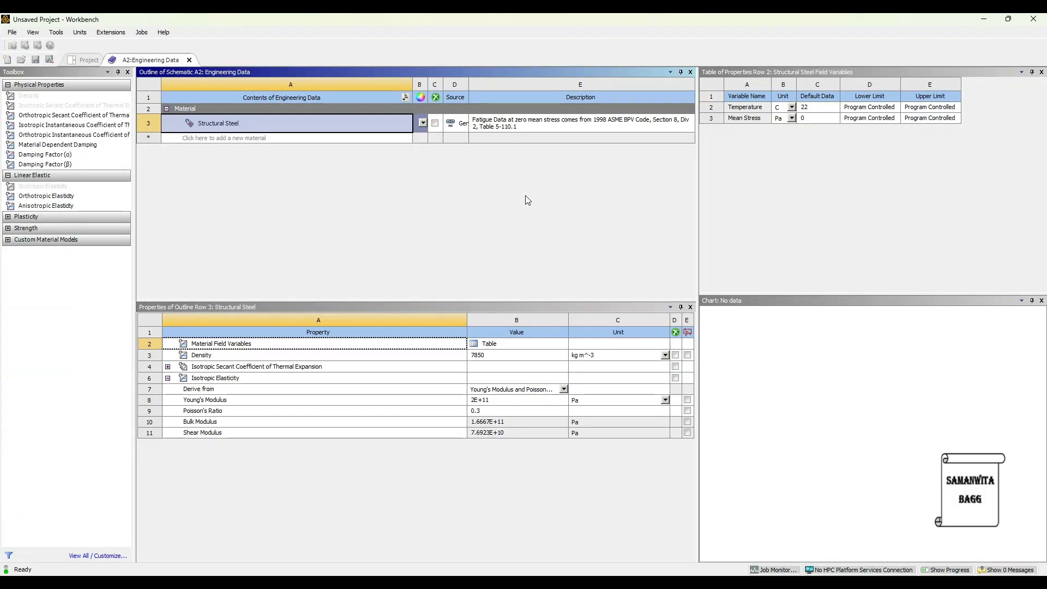
left_click(139, 74)
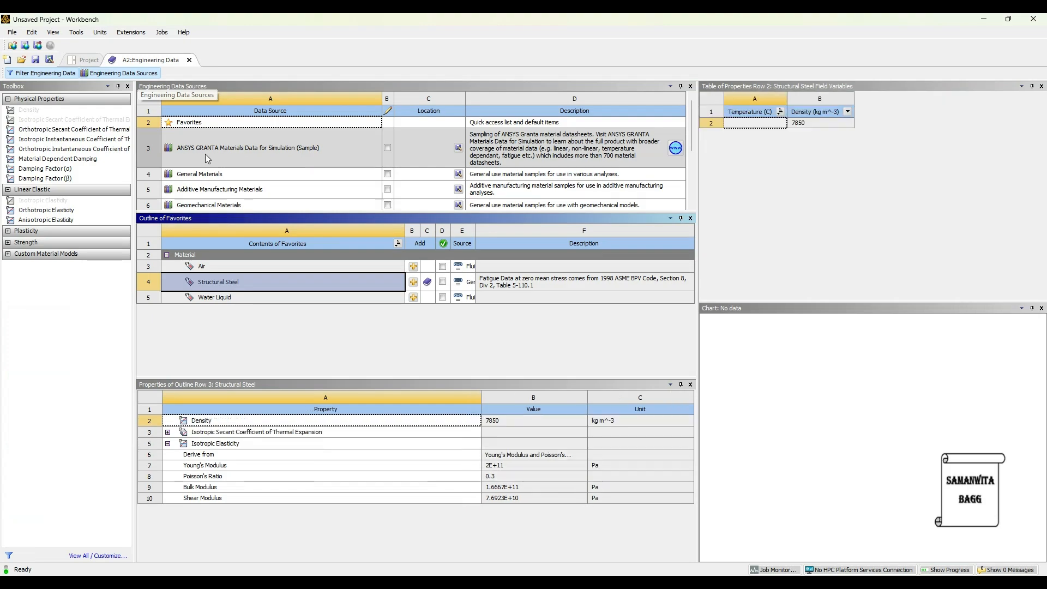
left_click(204, 175)
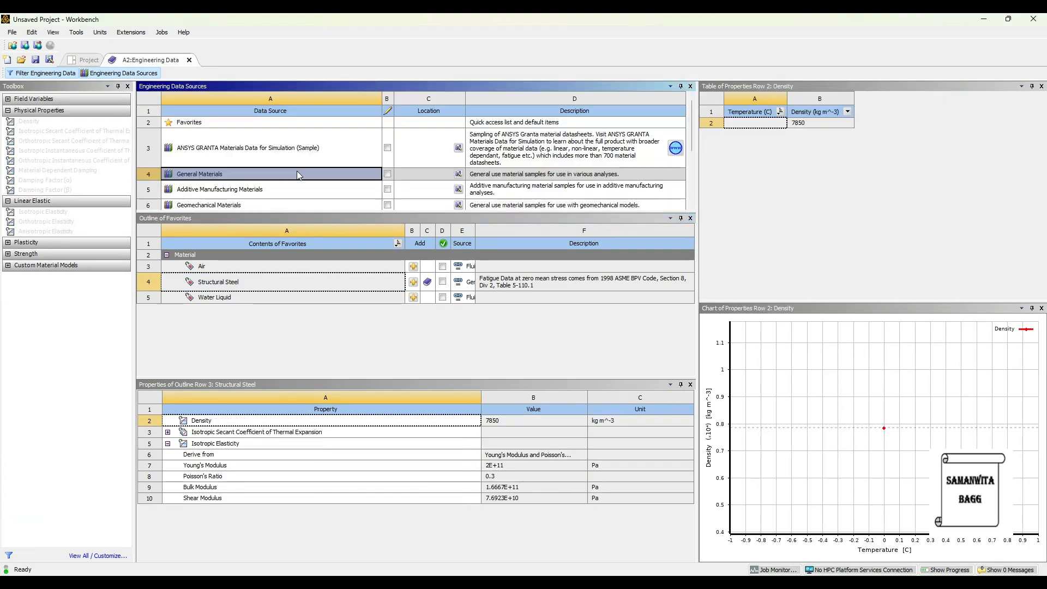
scroll(333, 316, "up", 3)
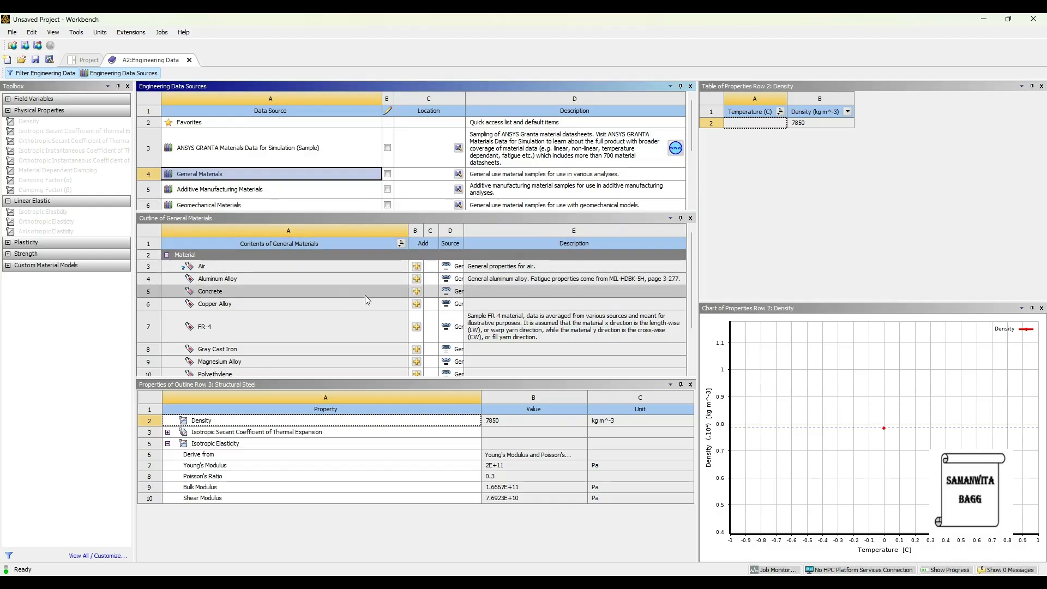
scroll(411, 321, "down", 3)
left_click(416, 337)
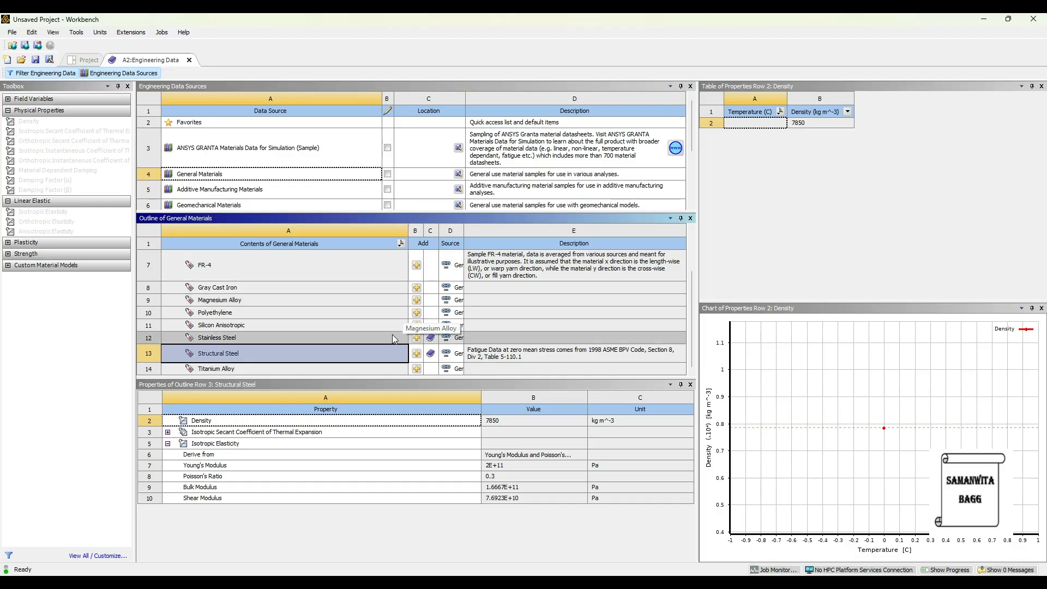
Add Aluminum Alloy and Copper Alloy from General Materials to the engineering data.
scroll(378, 337, "up", 3)
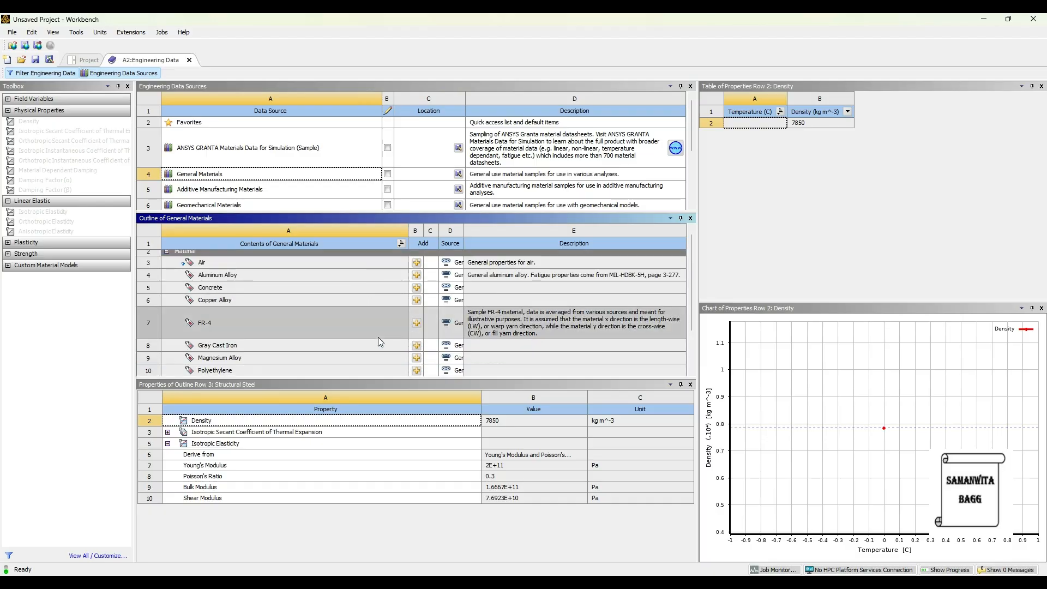
scroll(376, 278, "up", 1)
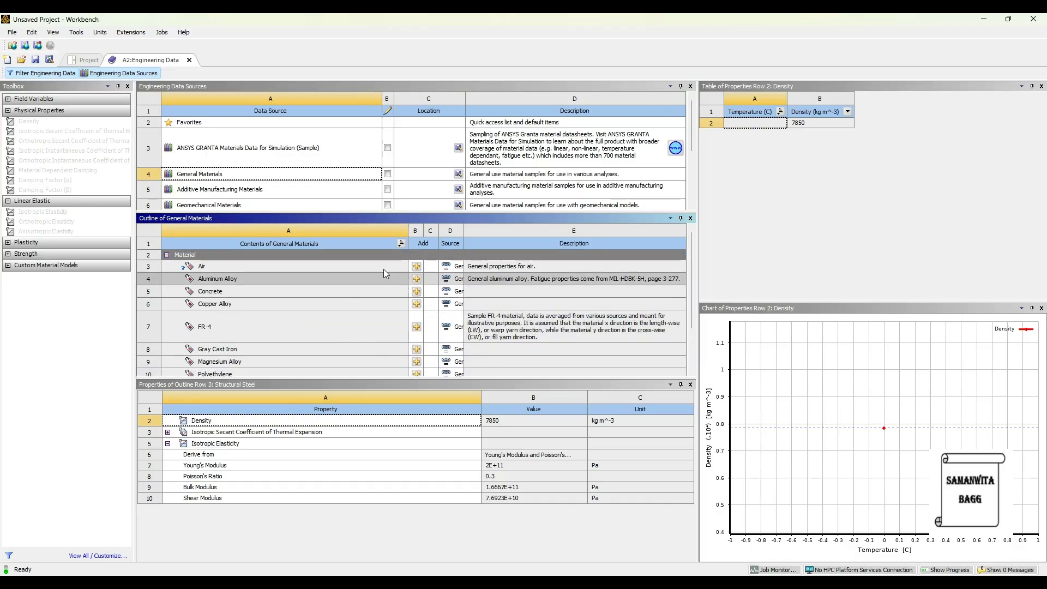
left_click(417, 279)
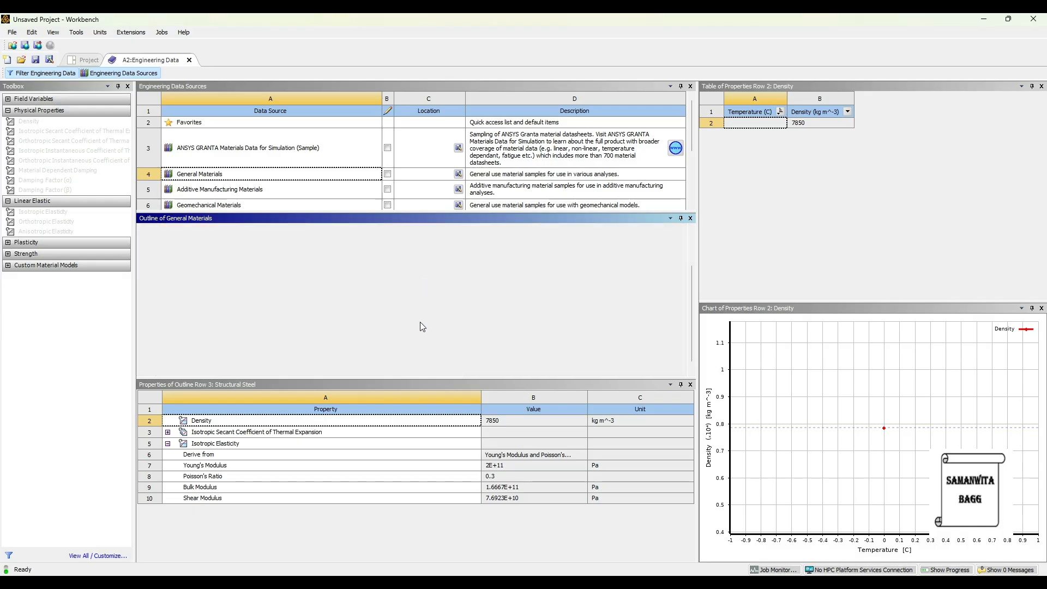
scroll(384, 330, "up", 5)
left_click(416, 303)
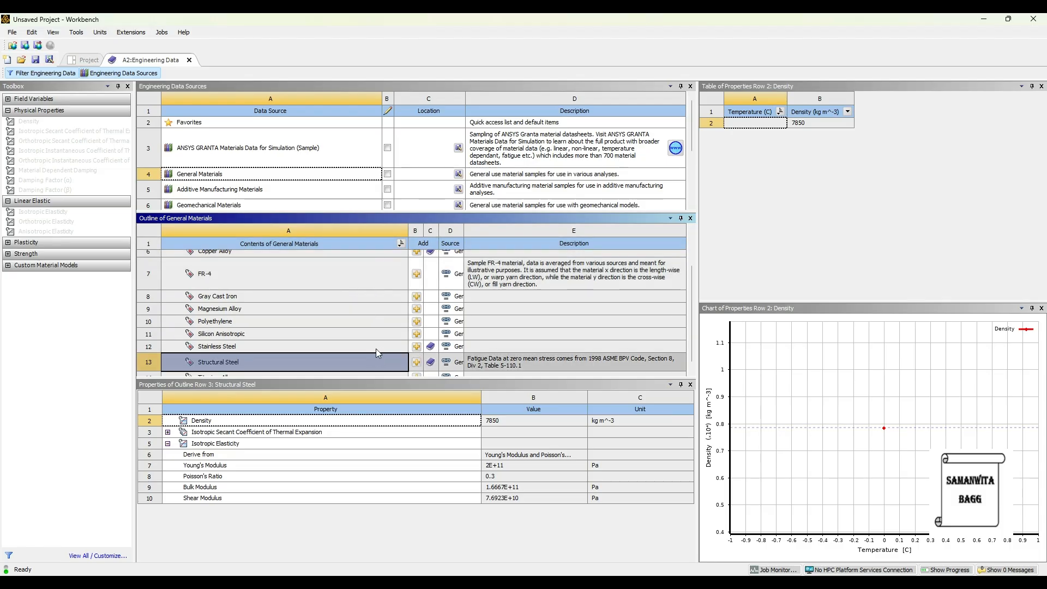
Add Polyethylene from General Materials to the engineering data and review the list of added materials.
scroll(368, 275, "down", 1)
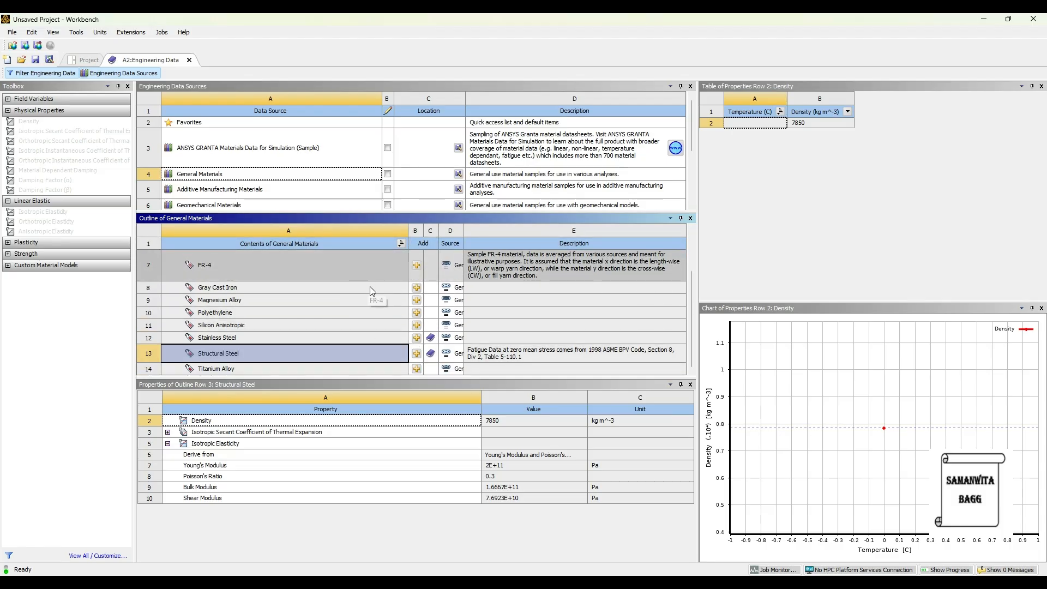
scroll(366, 278, "up", 3)
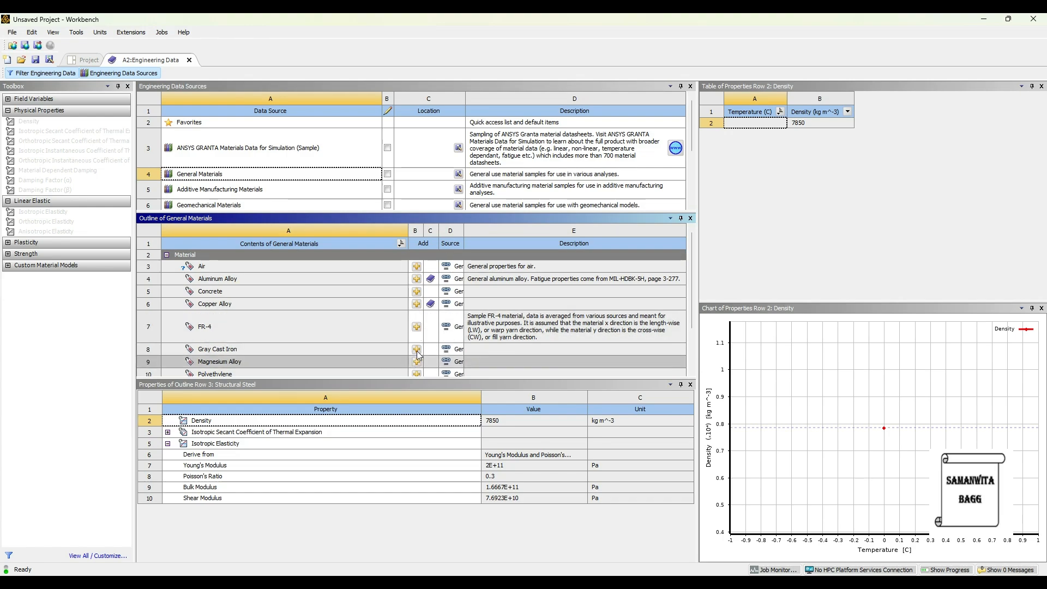
scroll(415, 362, "down", 1)
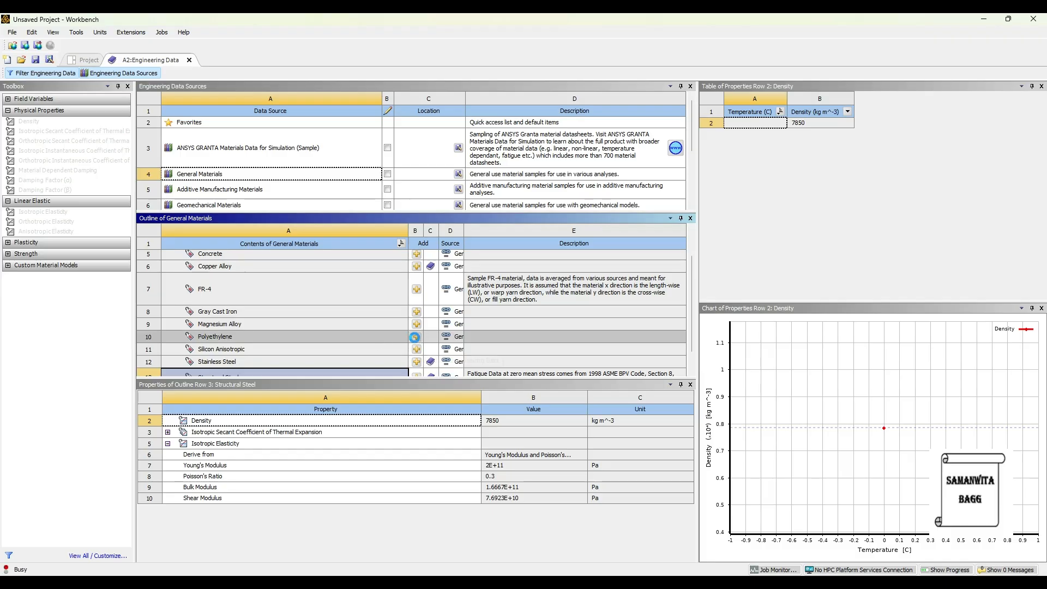
scroll(362, 309, "down", 1)
scroll(362, 308, "down", 1)
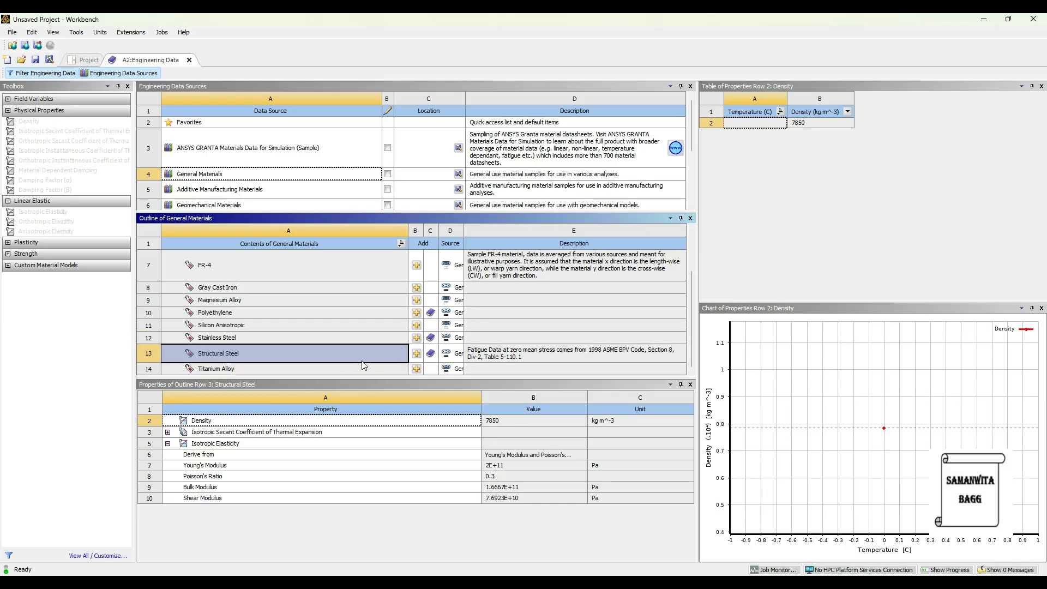
scroll(371, 327, "up", 3)
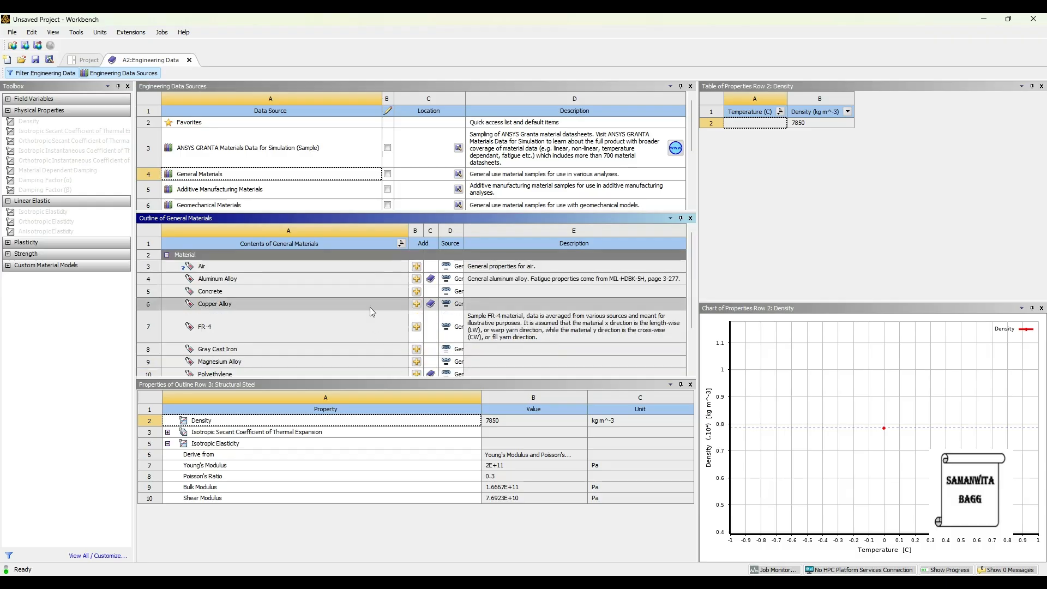
Return to the project, switch to the Mechanical model and refresh its materials from the engineering data.
left_click(81, 60)
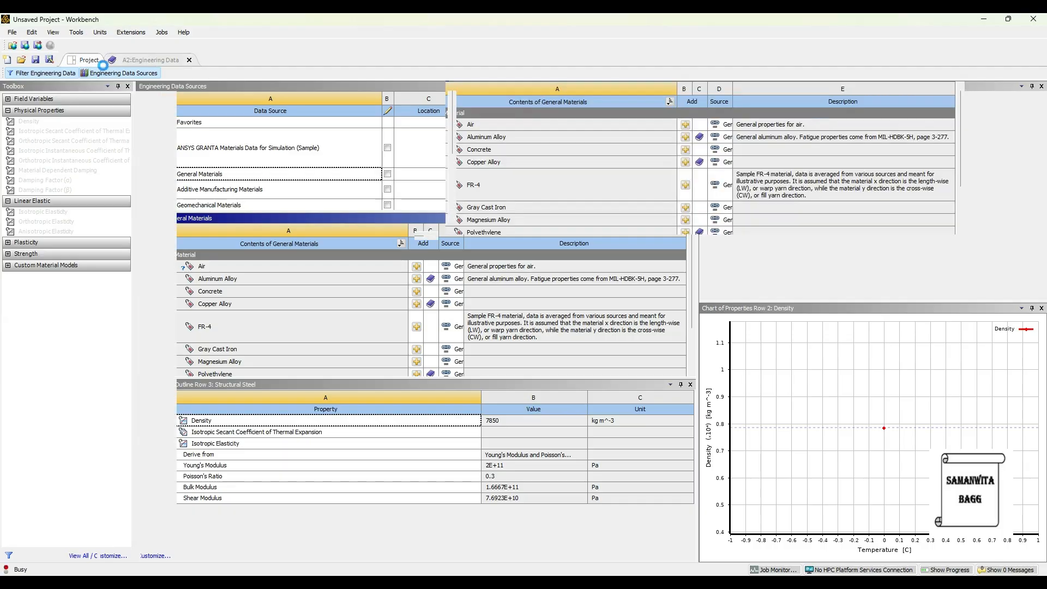
left_click(167, 73)
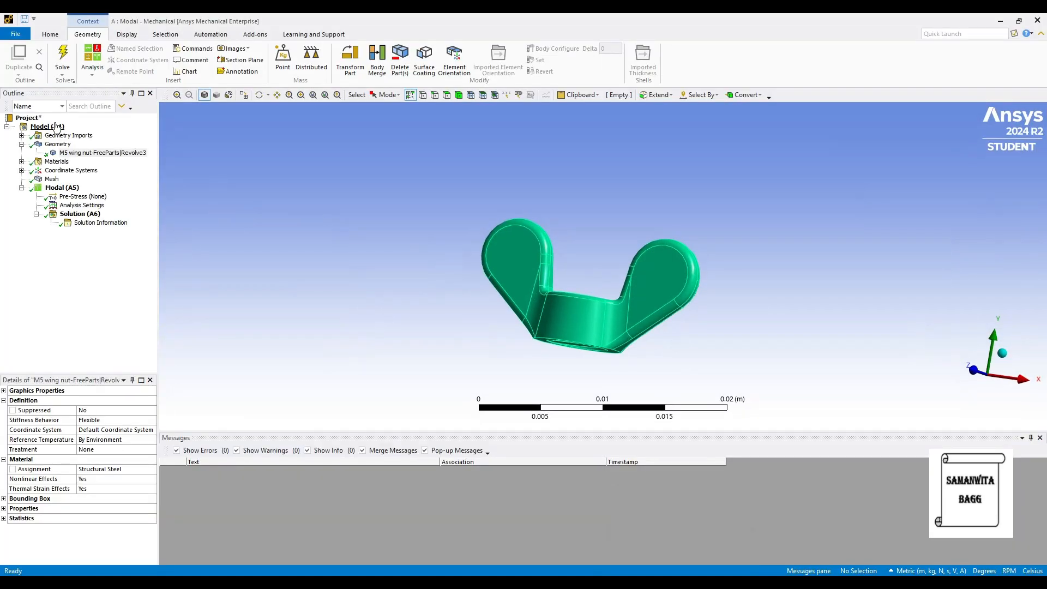
right_click(44, 127)
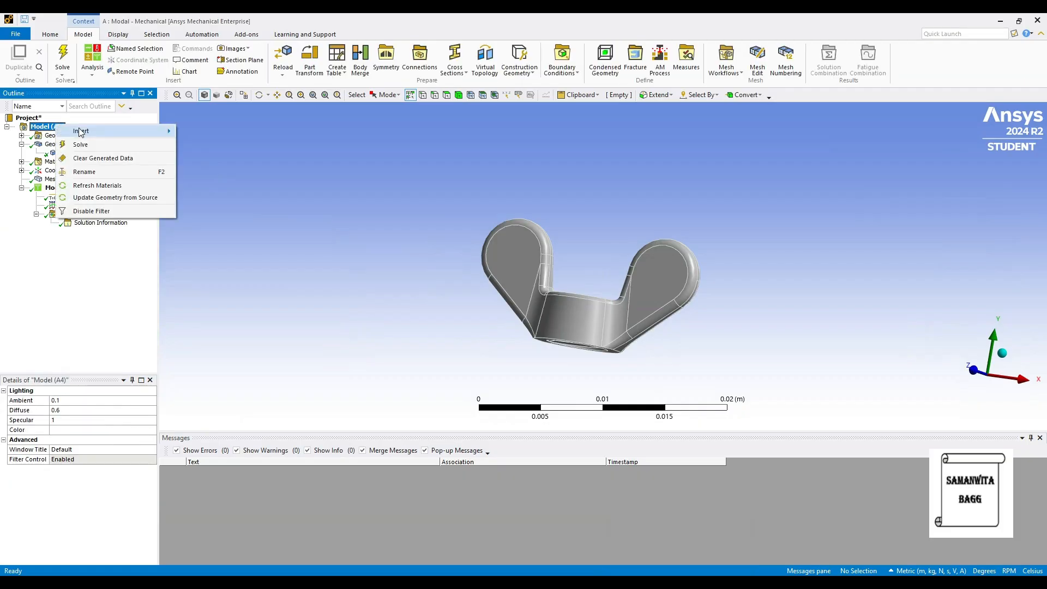
left_click(97, 185)
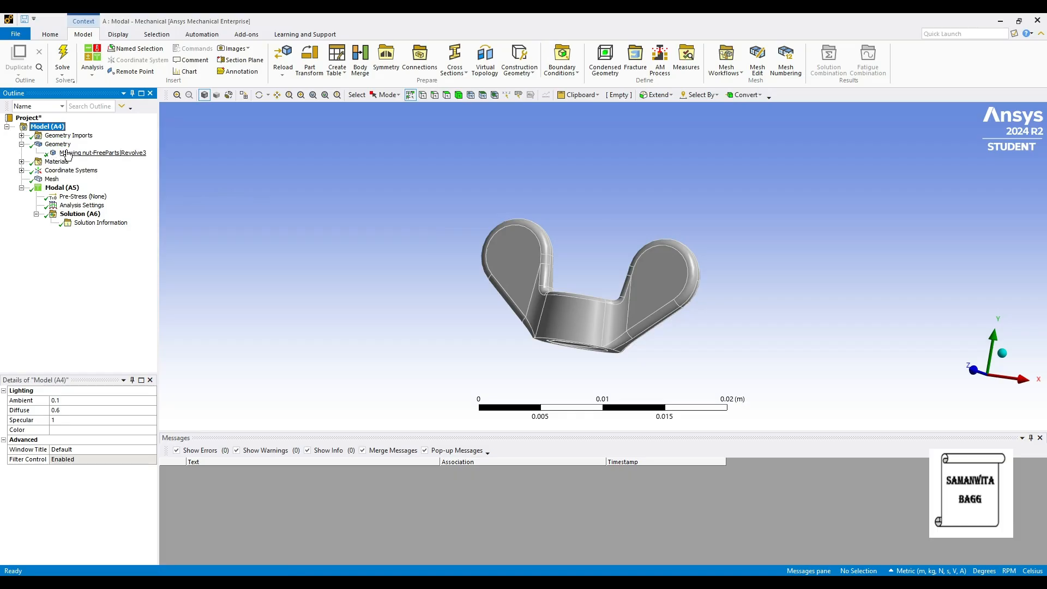
Assign Stainless Steel as the material of the M5 wing nut body.
left_click(72, 152)
left_click(145, 470)
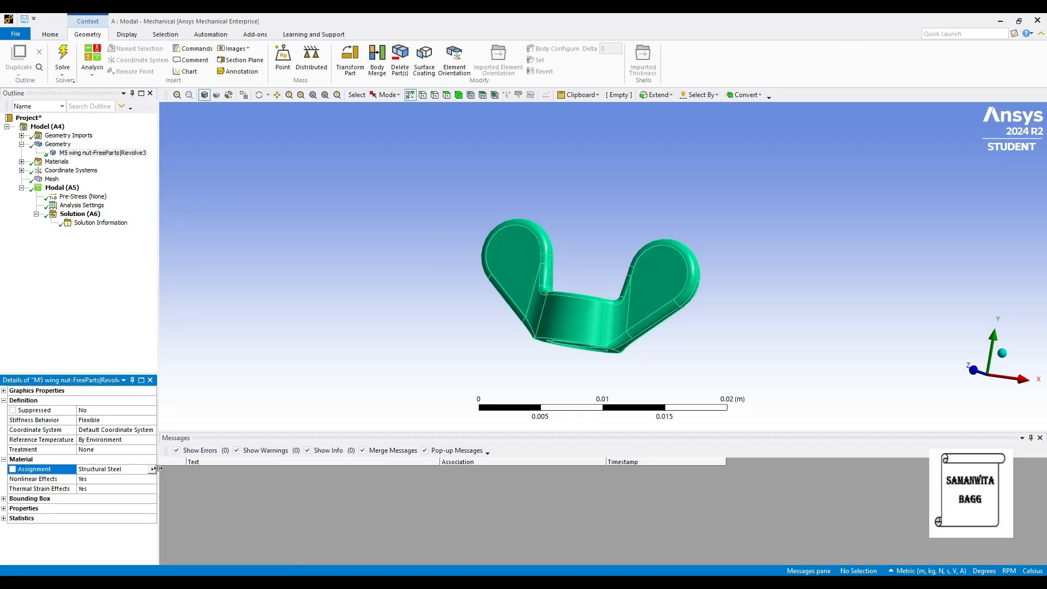
left_click(153, 469)
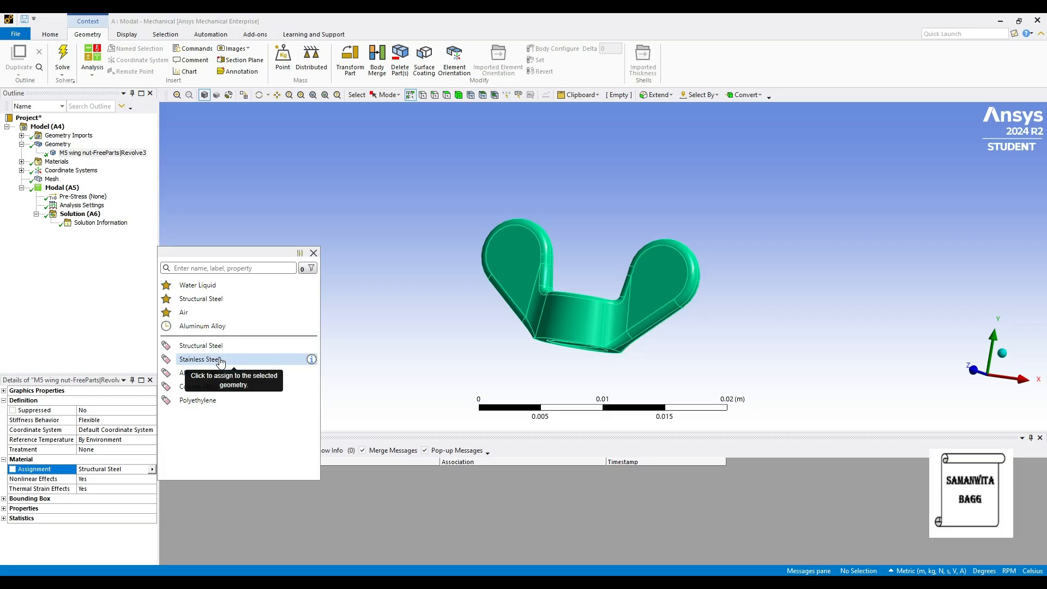
left_click(220, 360)
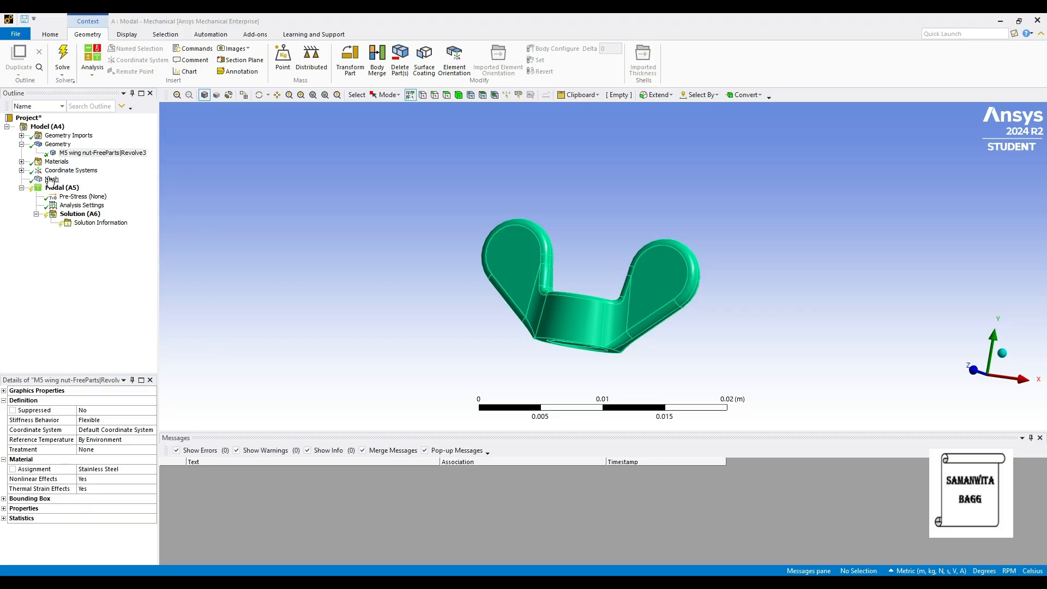
Add a Fixed Support to the Modal analysis, scoped to the flat annular bottom face around the wing nut's threaded hole.
left_click(52, 179)
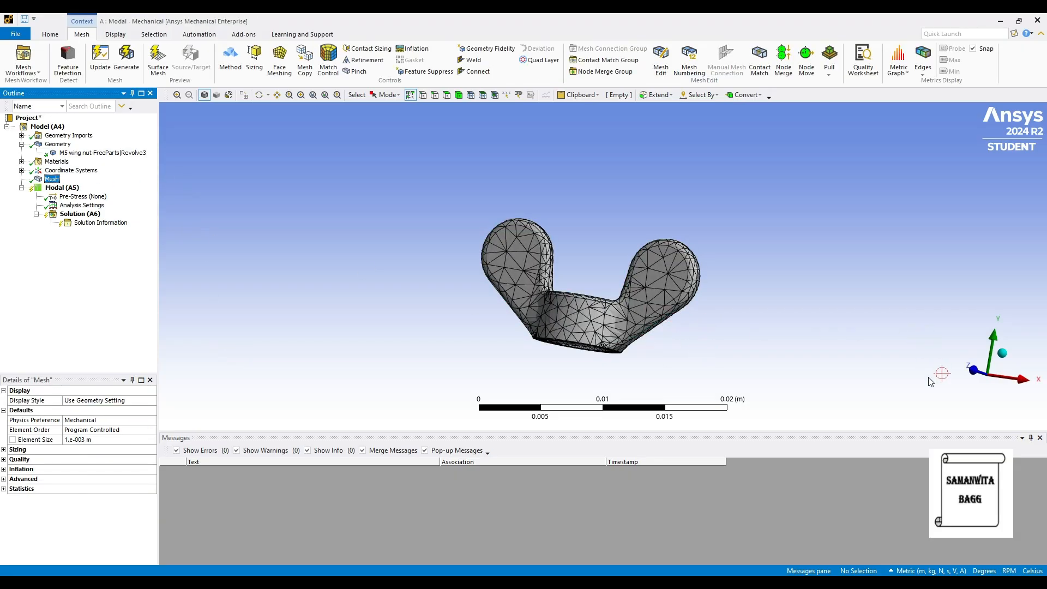
left_click(970, 375)
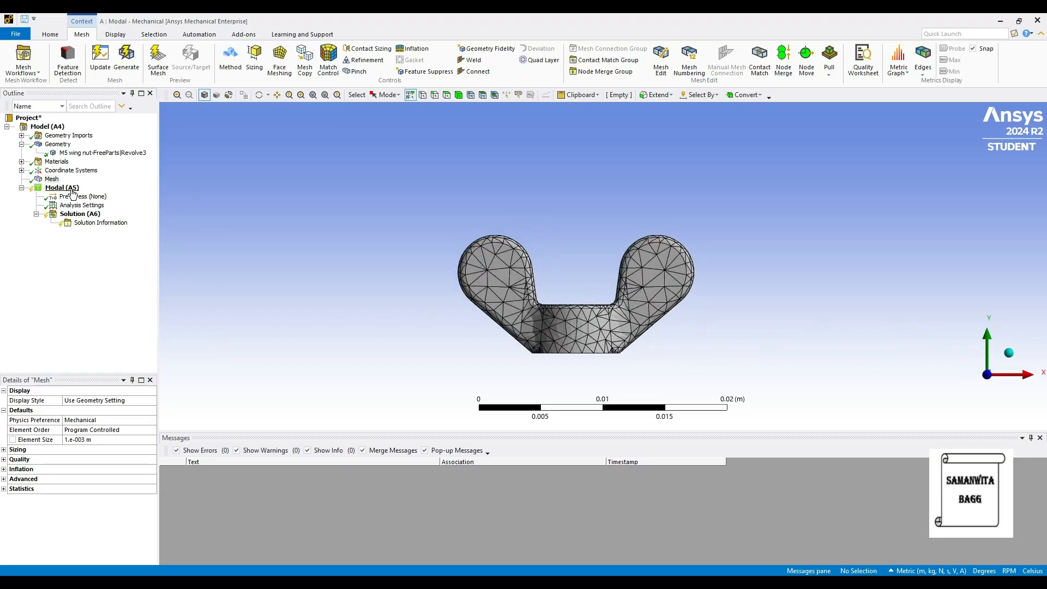
left_click(67, 189)
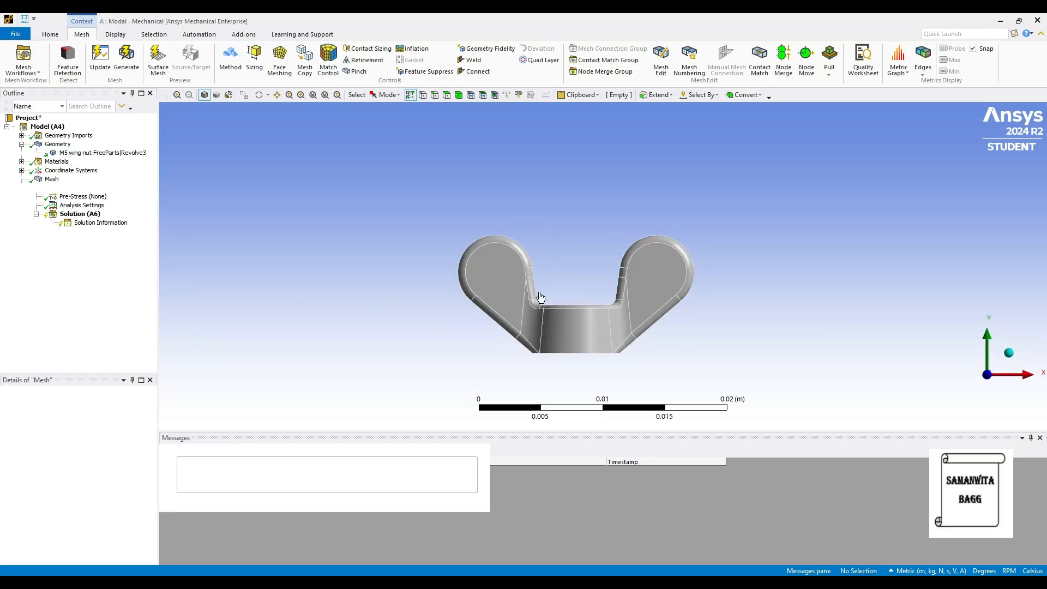
middle_click_drag(562, 317, 567, 284)
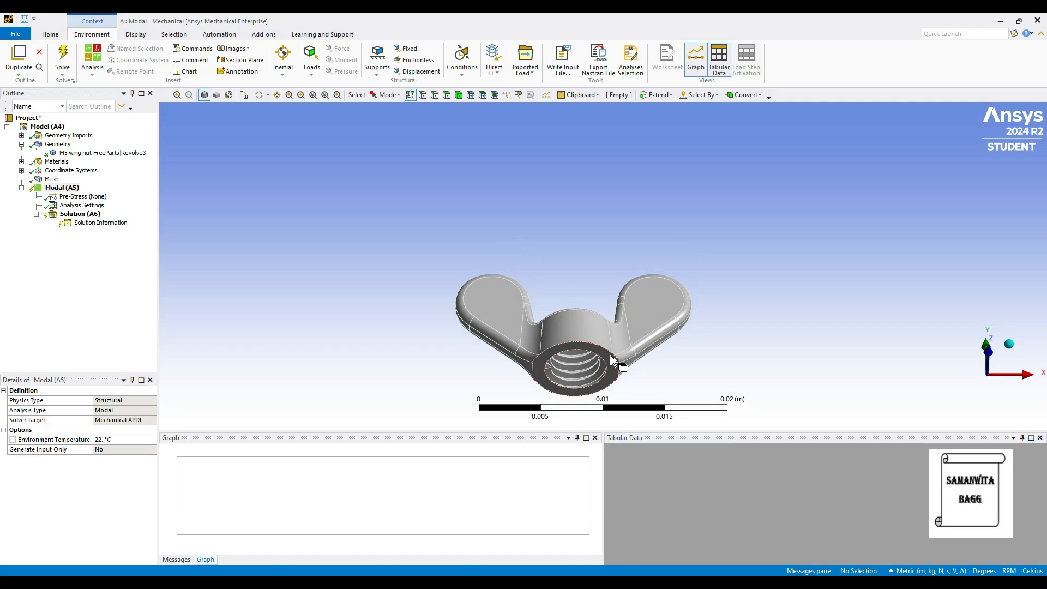
right_click(75, 188)
mouse_move(104, 195)
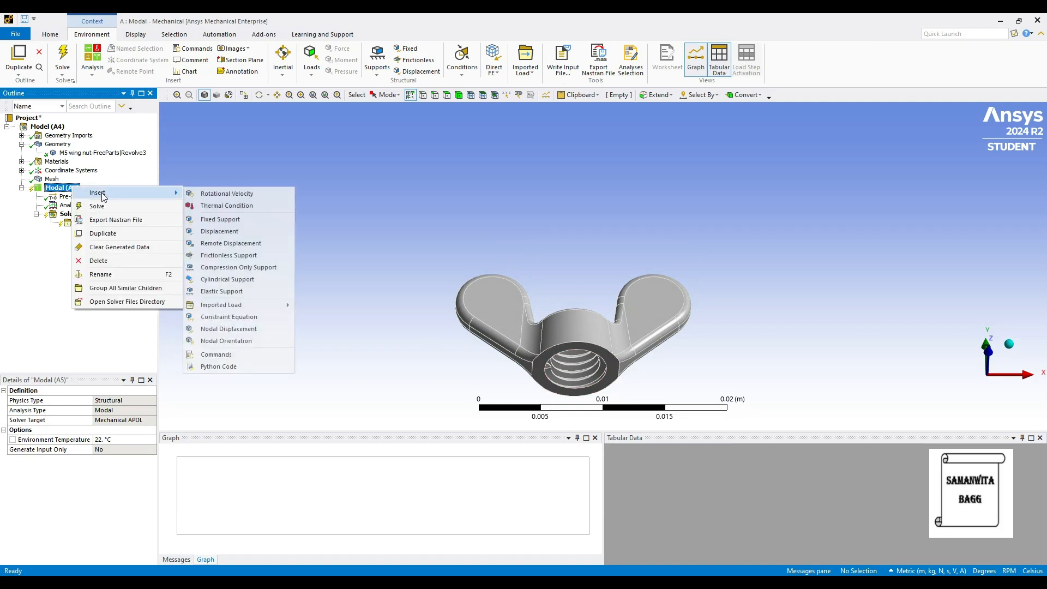
left_click(220, 218)
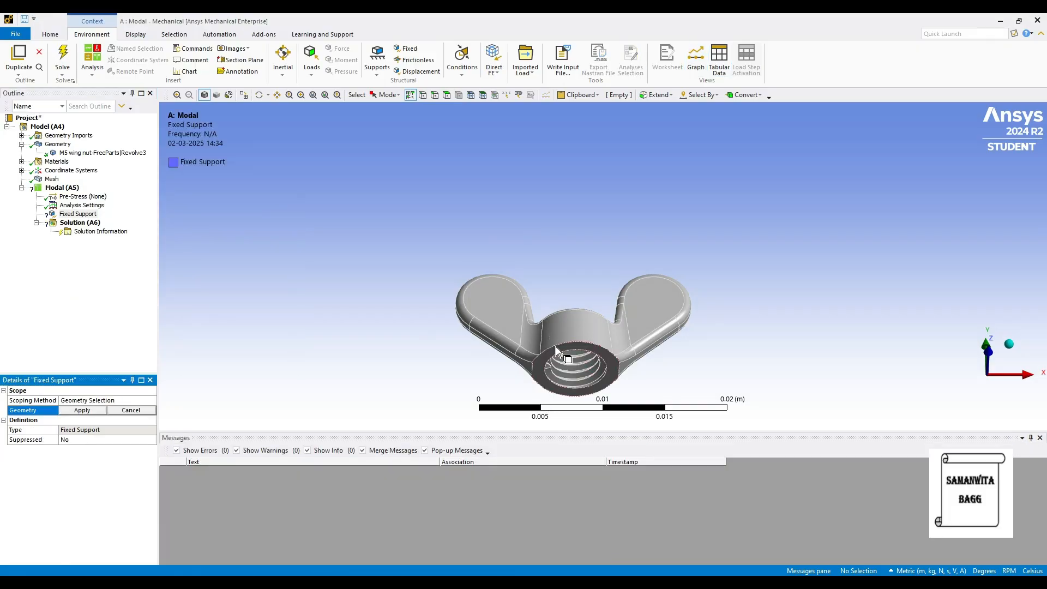
left_click(554, 349)
left_click(91, 411)
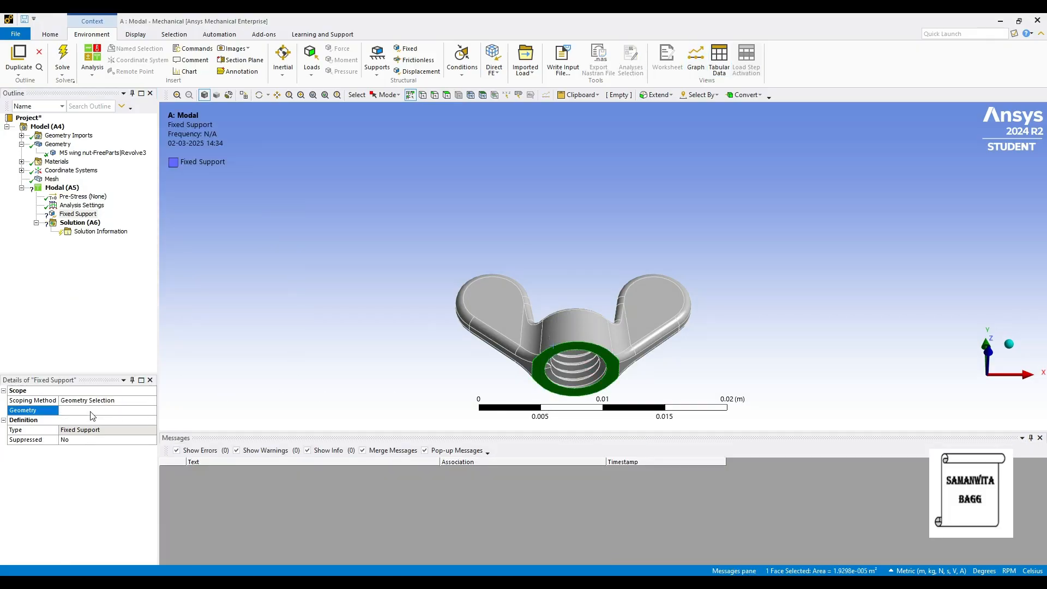
Solve the modal analysis, then check the maximum number of modes in the analysis settings and return to the solution frequencies.
left_click(80, 222)
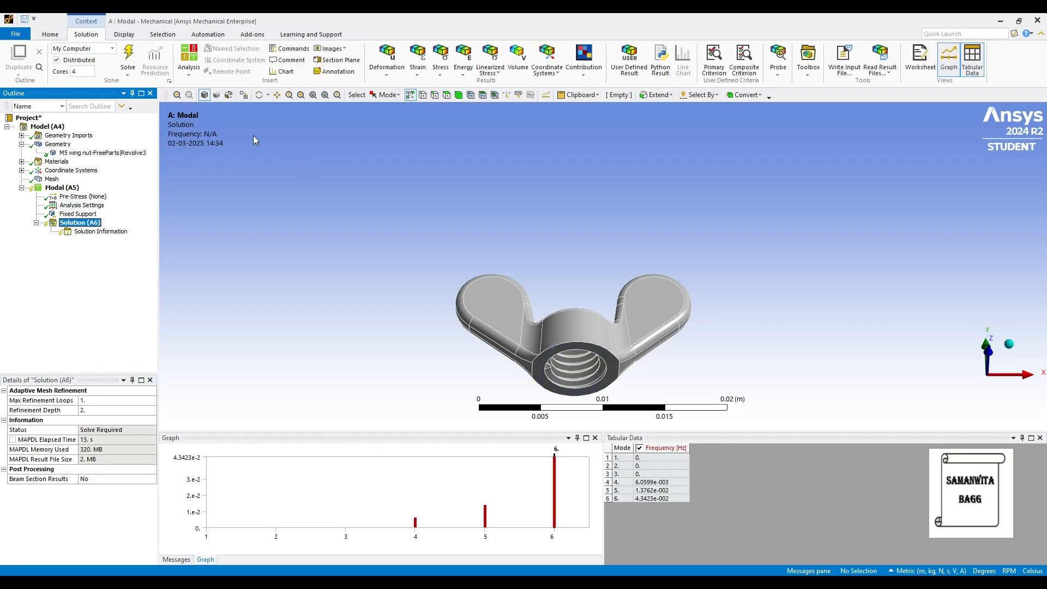
left_click(128, 57)
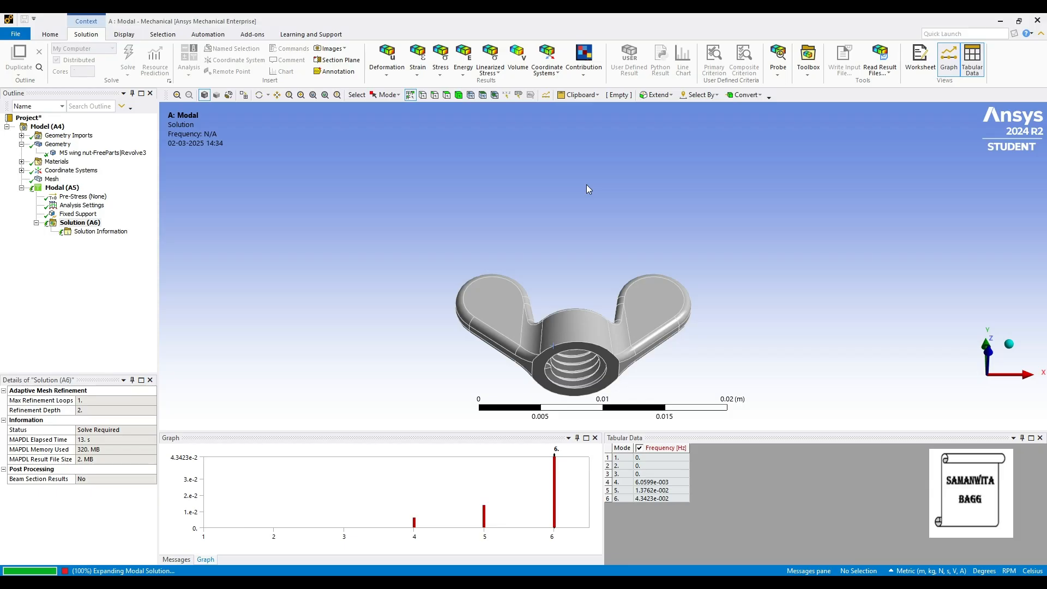
middle_click_drag(591, 309, 586, 350)
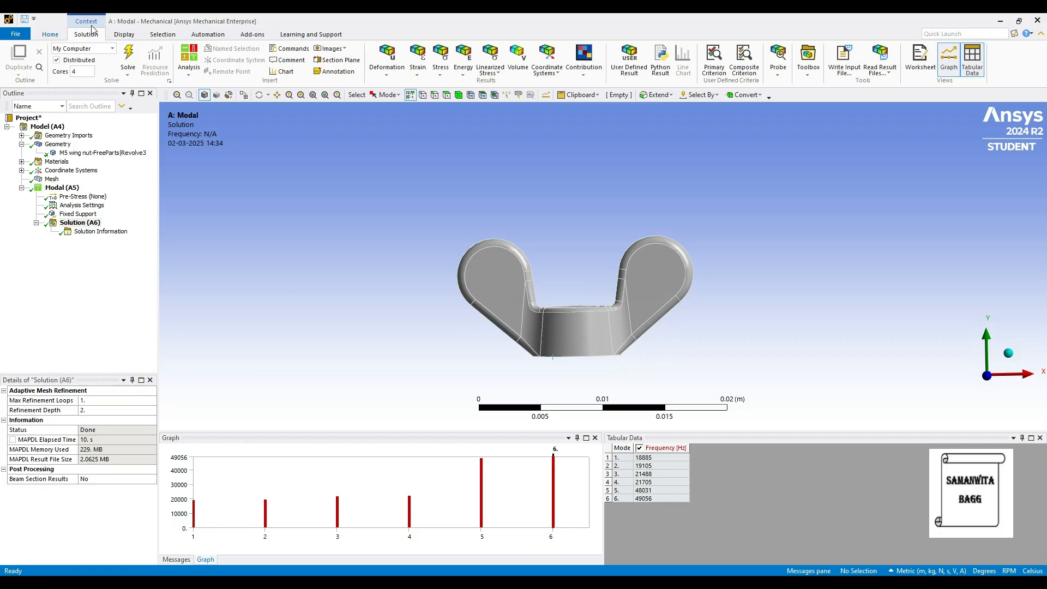
left_click(75, 208)
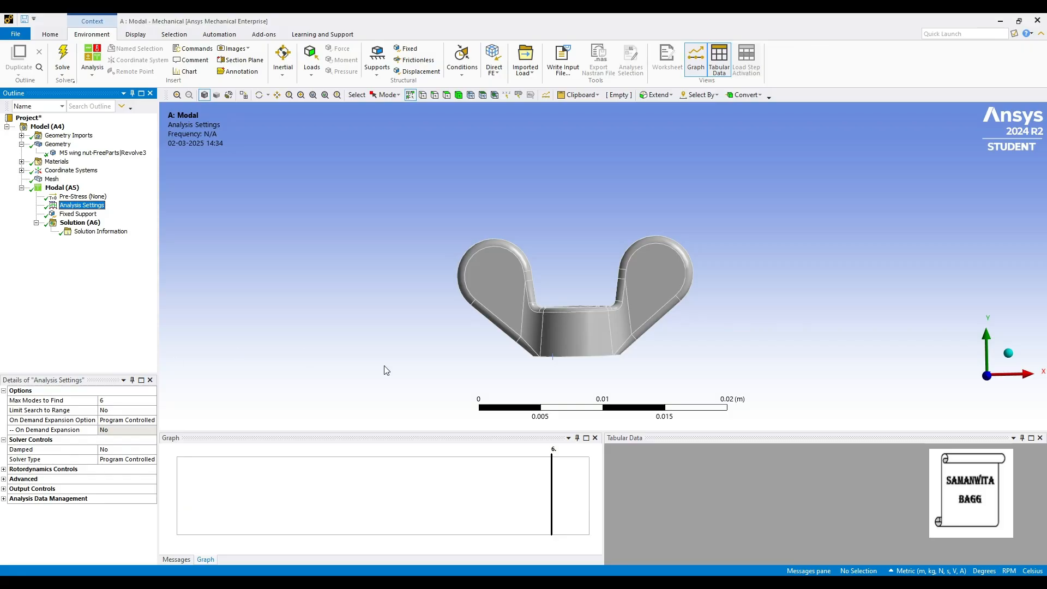
left_click(91, 224)
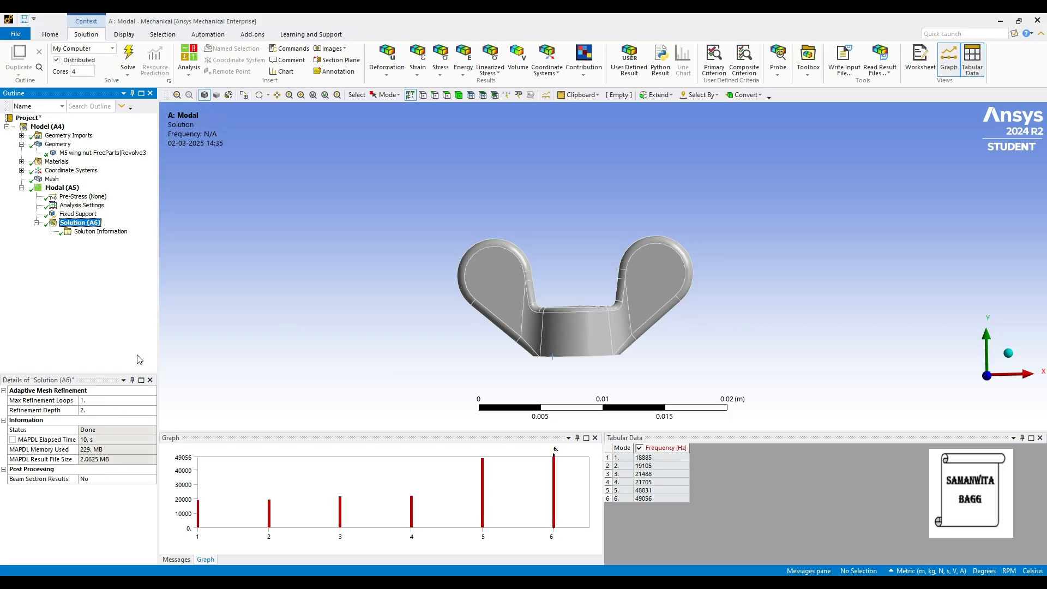
Create Total Deformation results for all six modes from the frequency graph and evaluate them.
left_click(572, 496)
right_click(572, 496)
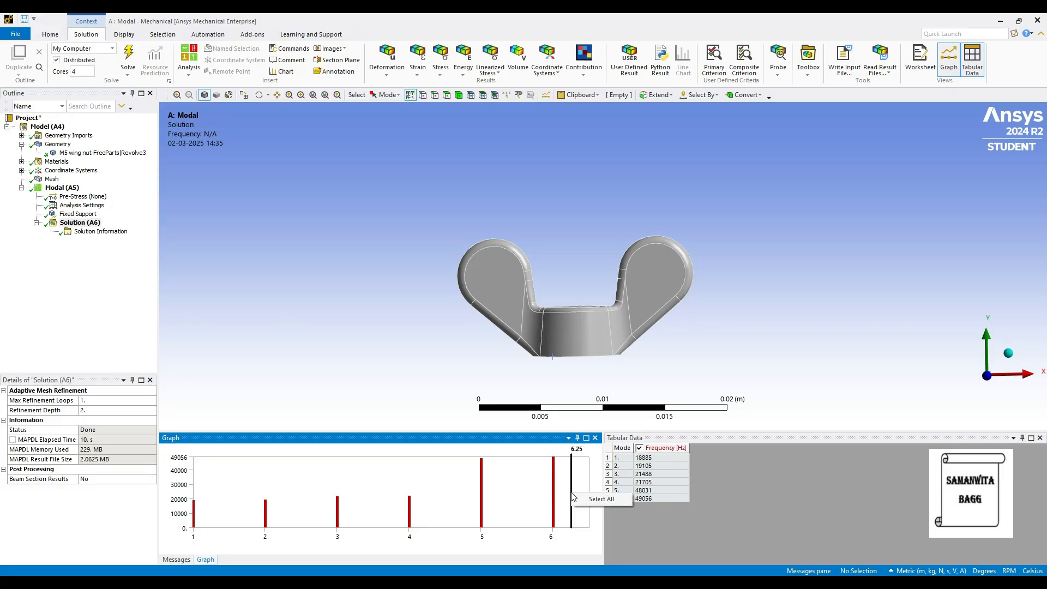
left_click(579, 500)
right_click(572, 497)
left_click(589, 503)
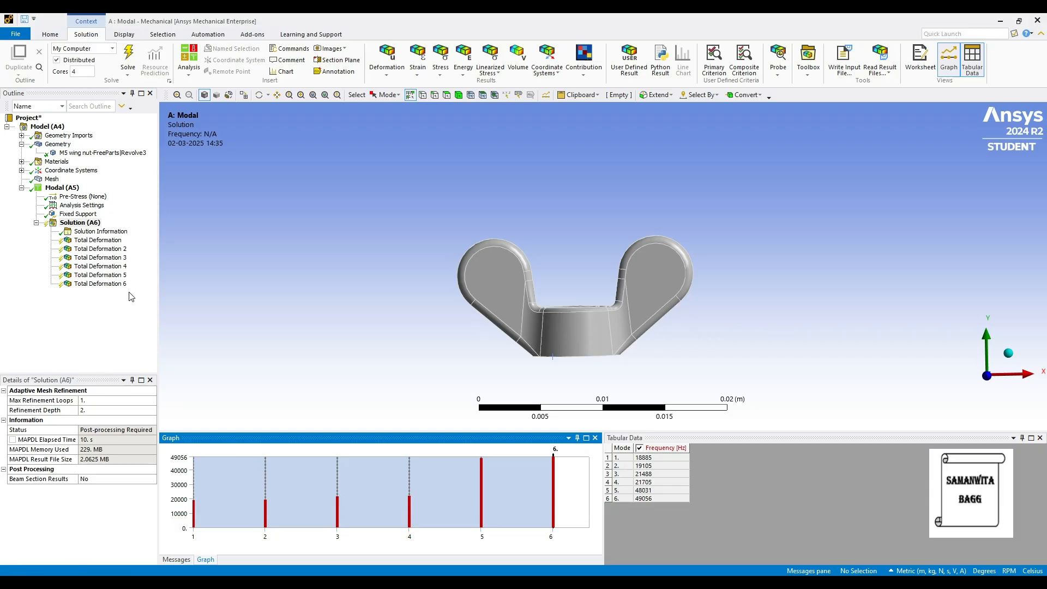
left_click(80, 222)
left_click(134, 61)
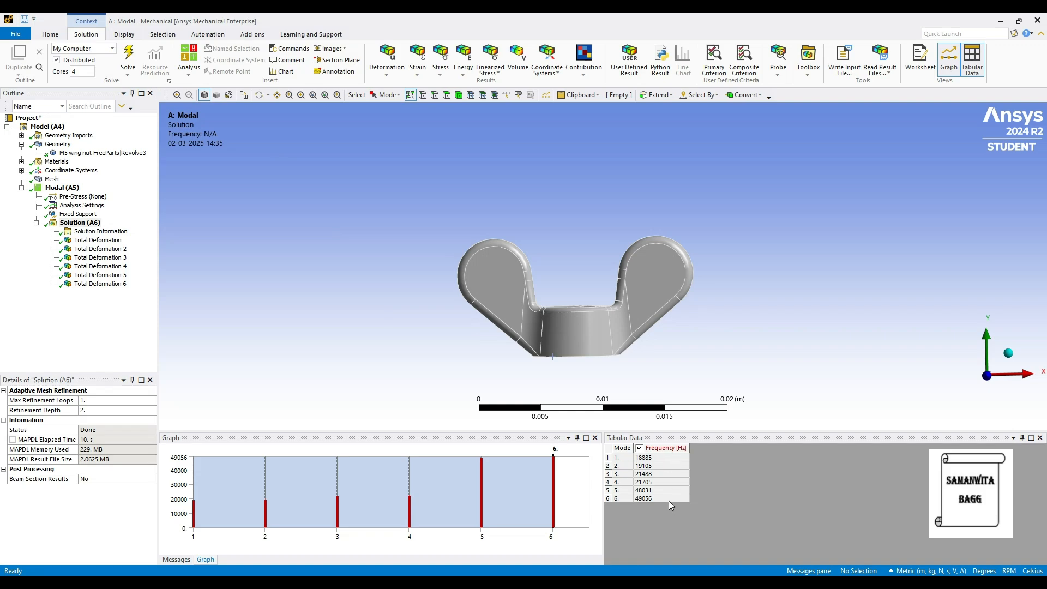
Display the first mode's total deformation and switch the unit system to Metric (mm, kg, N, s, mV, mA).
left_click(98, 240)
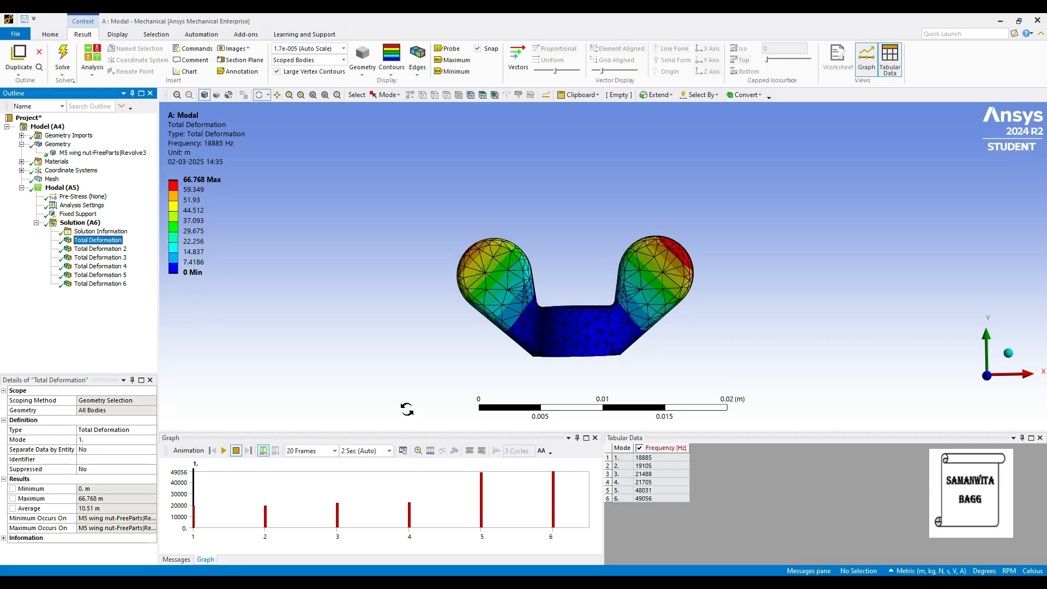
left_click(899, 572)
left_click(938, 387)
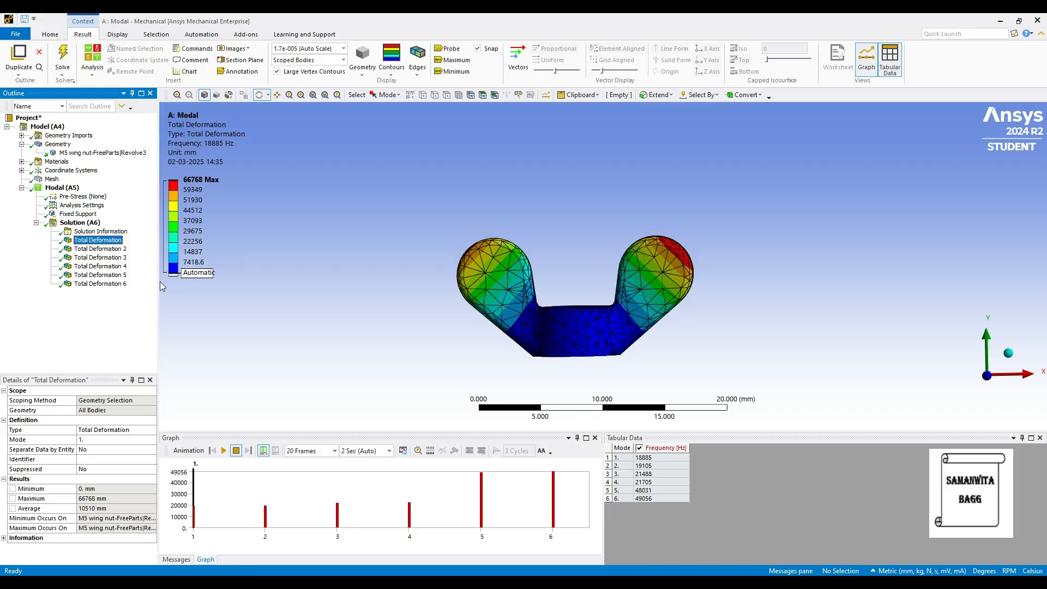
Animate the first mode's total deformation, view it from a tilted angle and pause the animation.
left_click(224, 451)
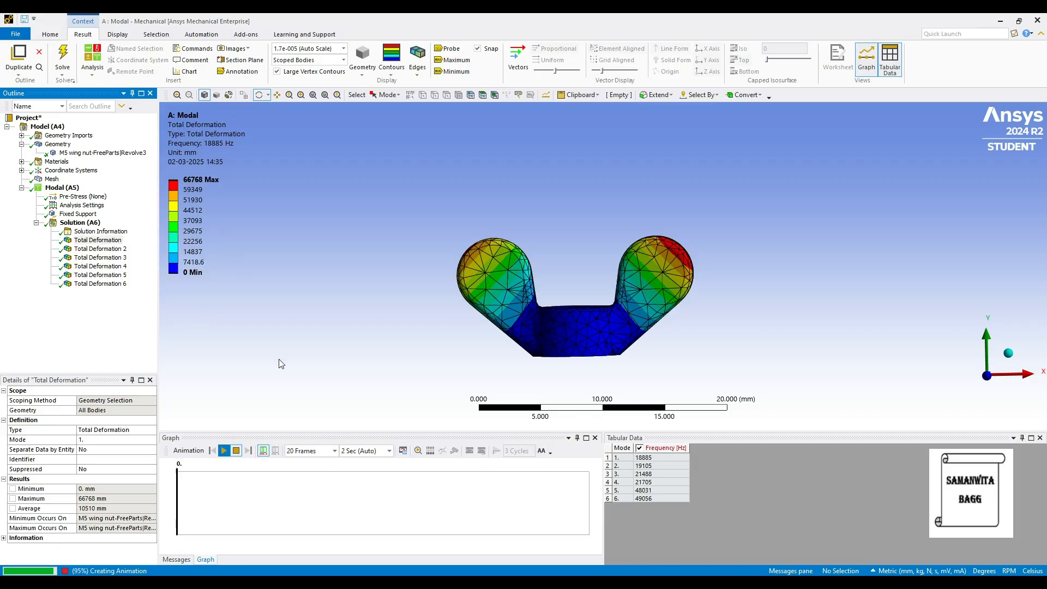
left_click_drag(638, 350, 631, 369)
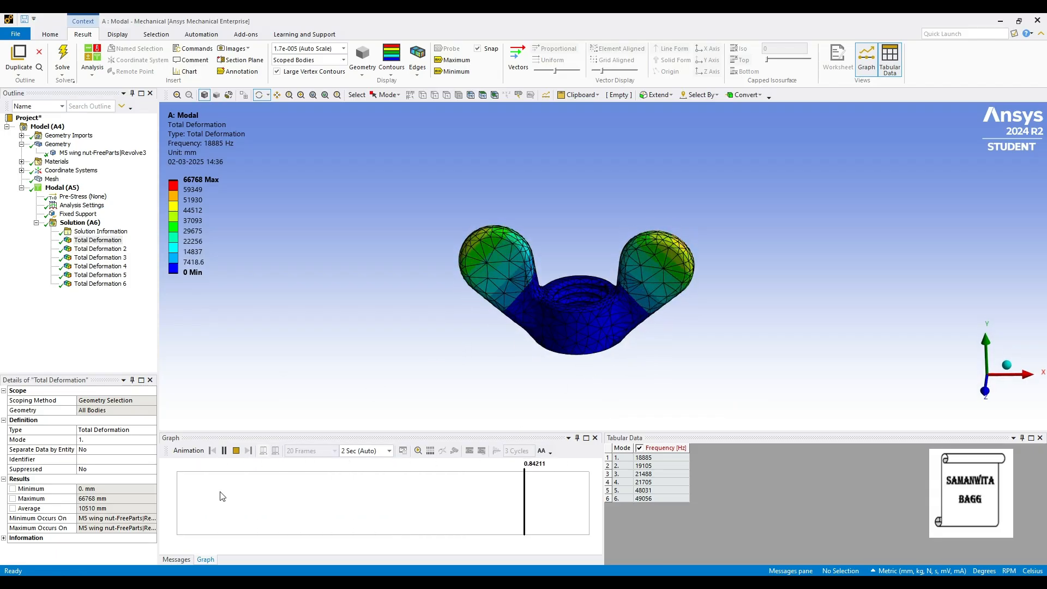
left_click(224, 452)
Display Total Deformation 2, play the animation of the second mode shape and pause it.
left_click(100, 248)
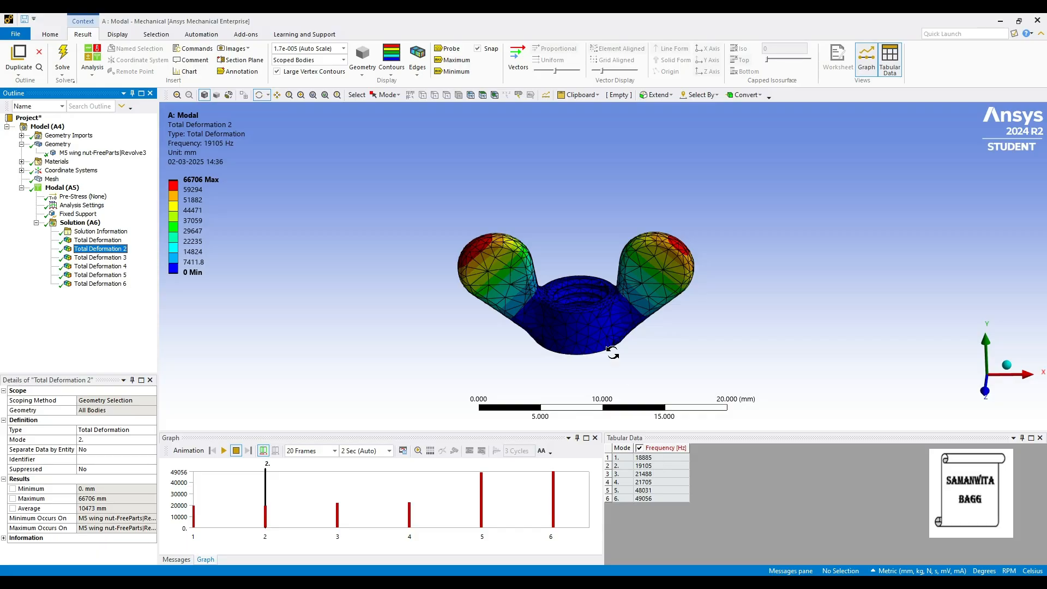
left_click(224, 451)
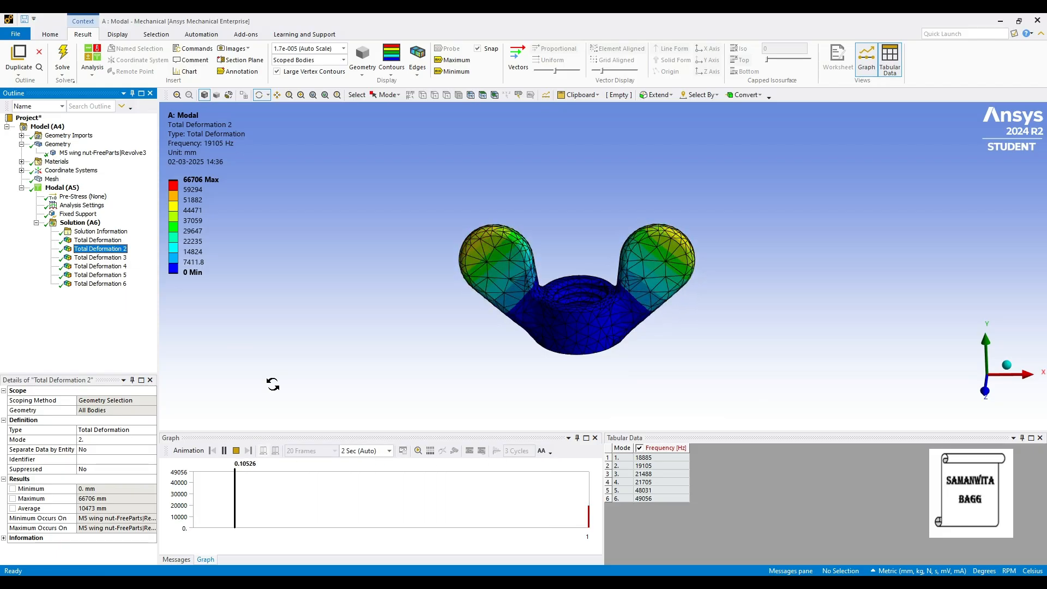
left_click(225, 452)
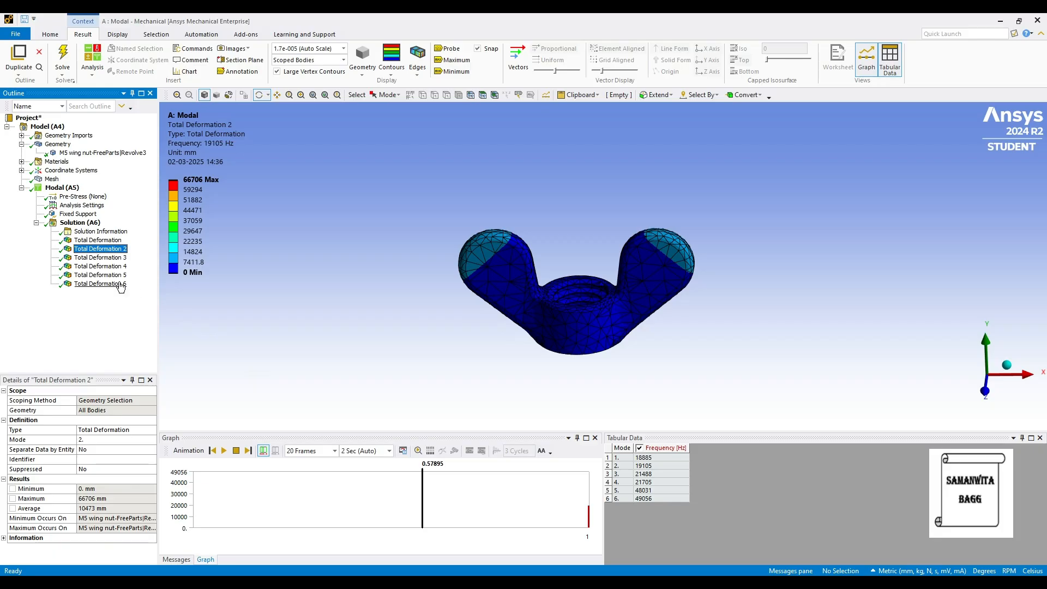
Display Total Deformation 3, play the animation of the third mode shape and pause it.
left_click(115, 260)
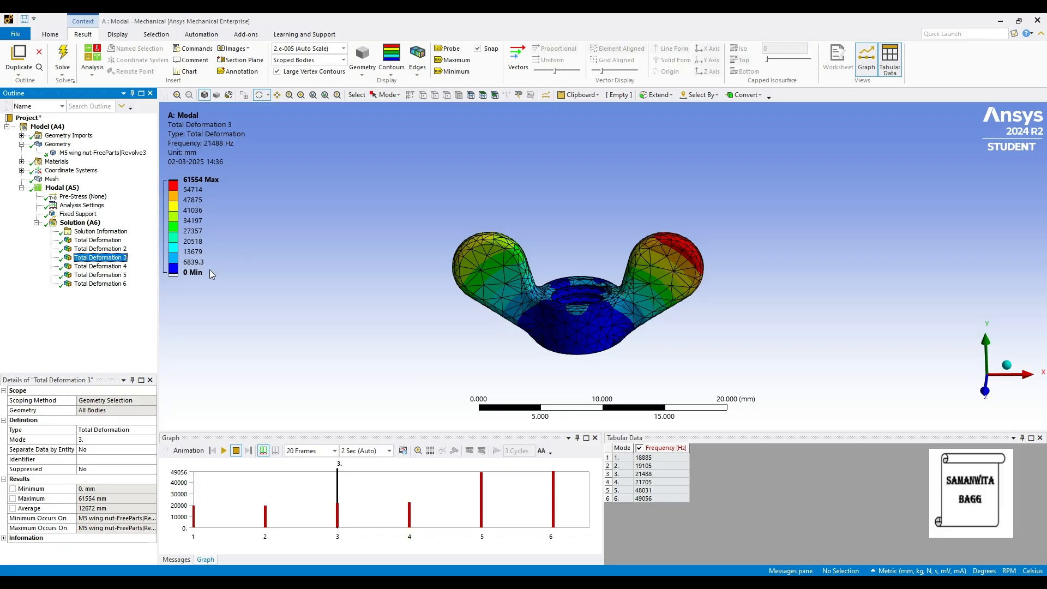
left_click(223, 451)
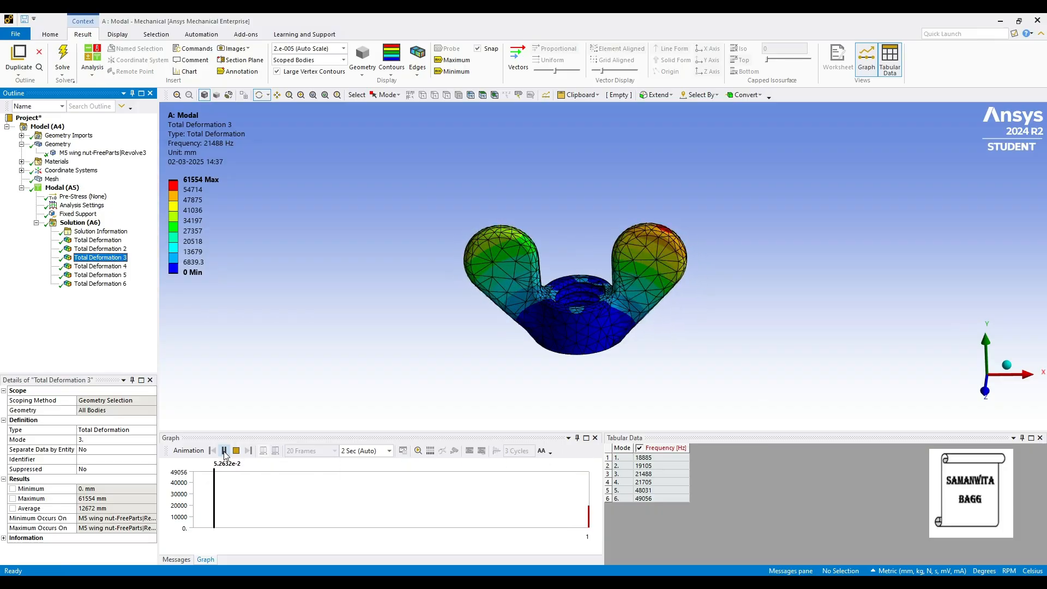
left_click(224, 452)
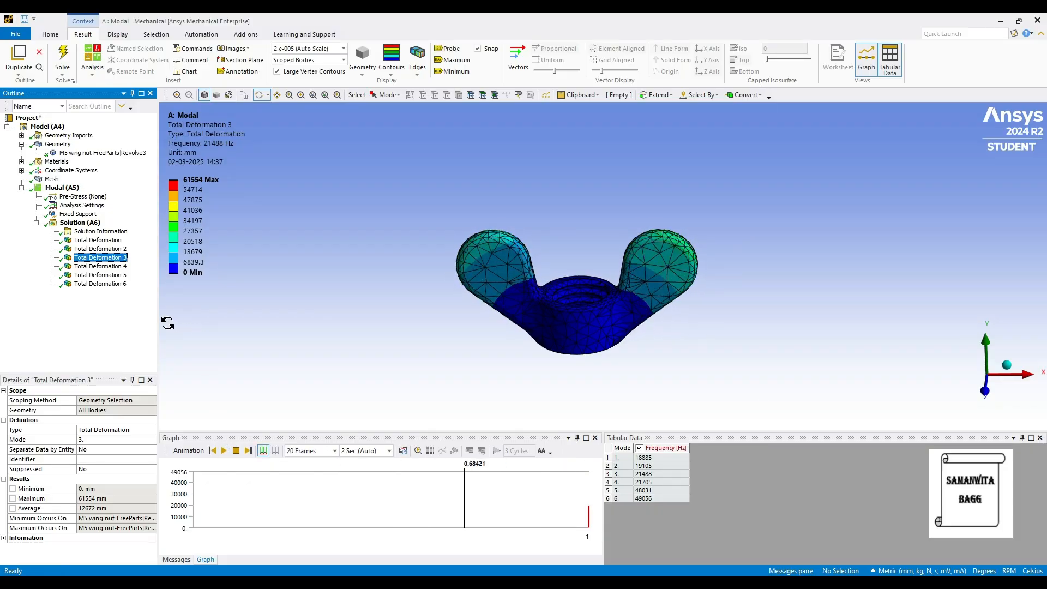
Play and pause the animation of Total Deformation 4, then display Total Deformation 5 for the fifth mode.
left_click(109, 266)
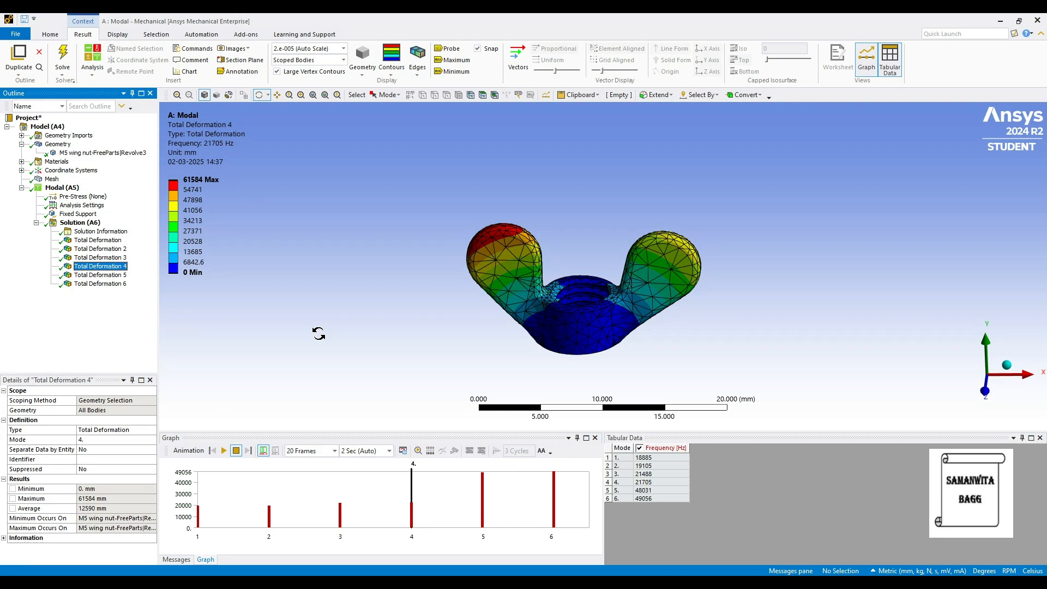
left_click(223, 450)
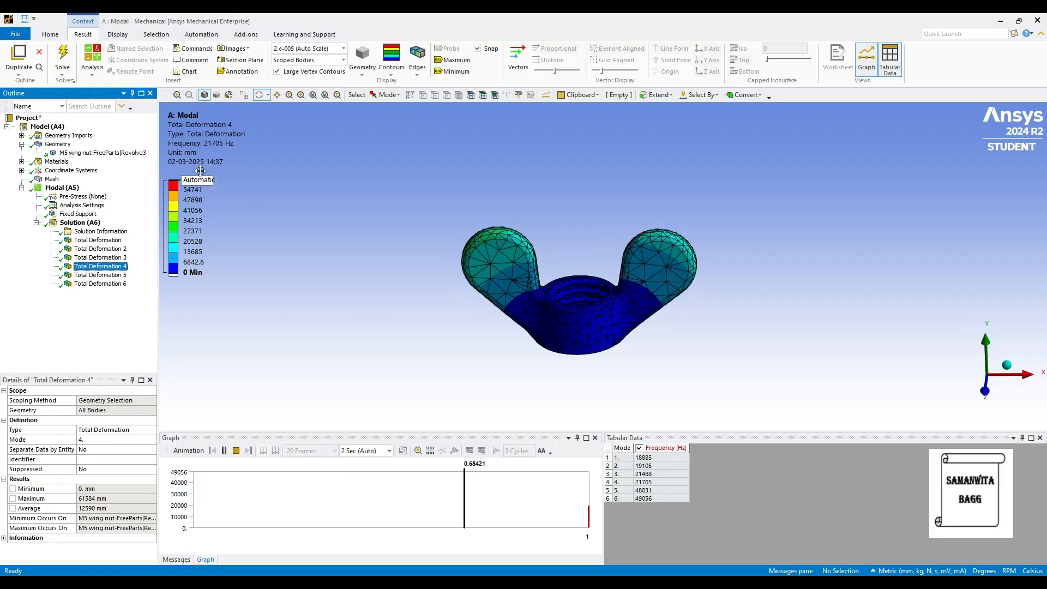
left_click(224, 450)
left_click(109, 275)
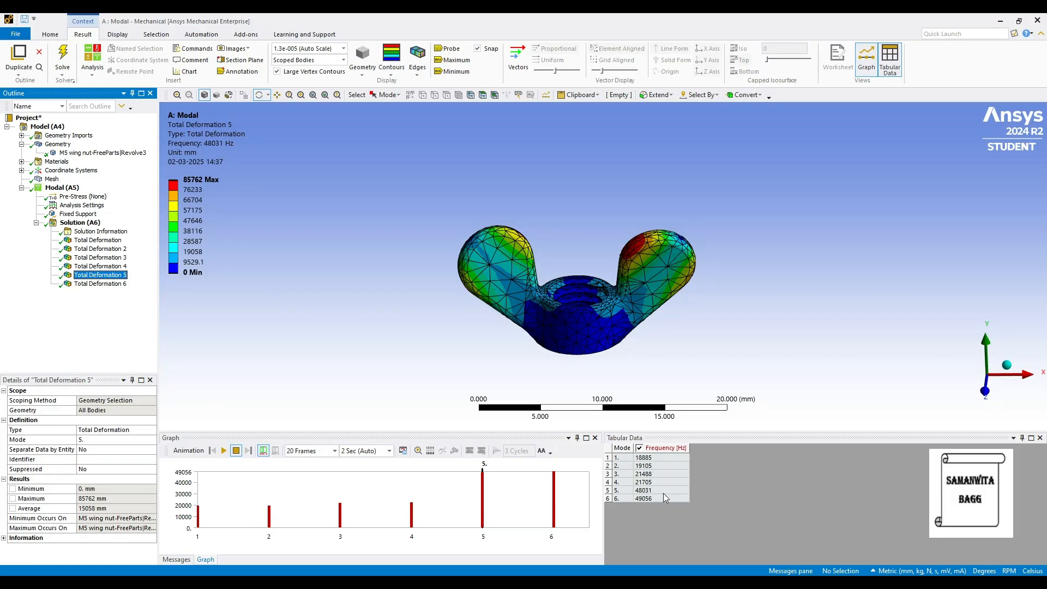
Animate the fifth mode shape, then display Total Deformation 6 and play and pause the animation of the sixth mode.
left_click(224, 450)
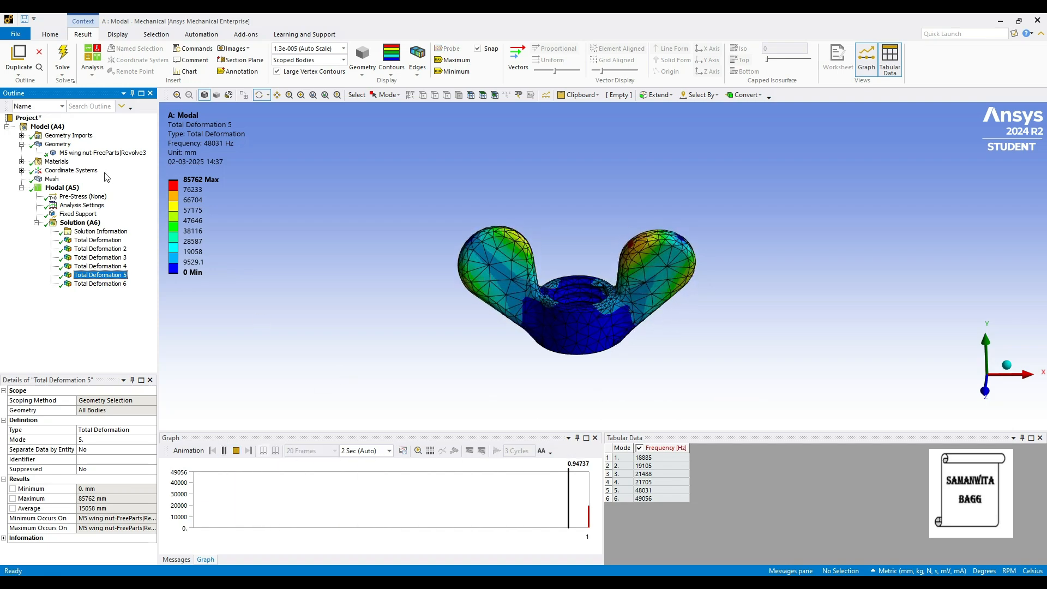
left_click(106, 283)
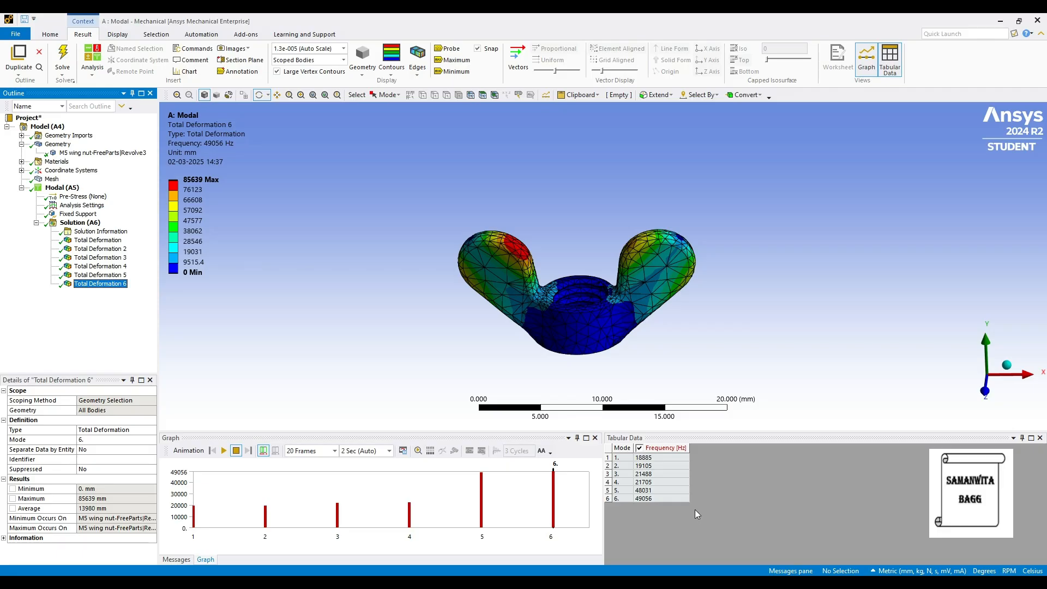
left_click(224, 451)
mouse_move(555, 344)
middle_mouse_down()
mouse_move(551, 370)
mouse_move(555, 340)
middle_mouse_up()
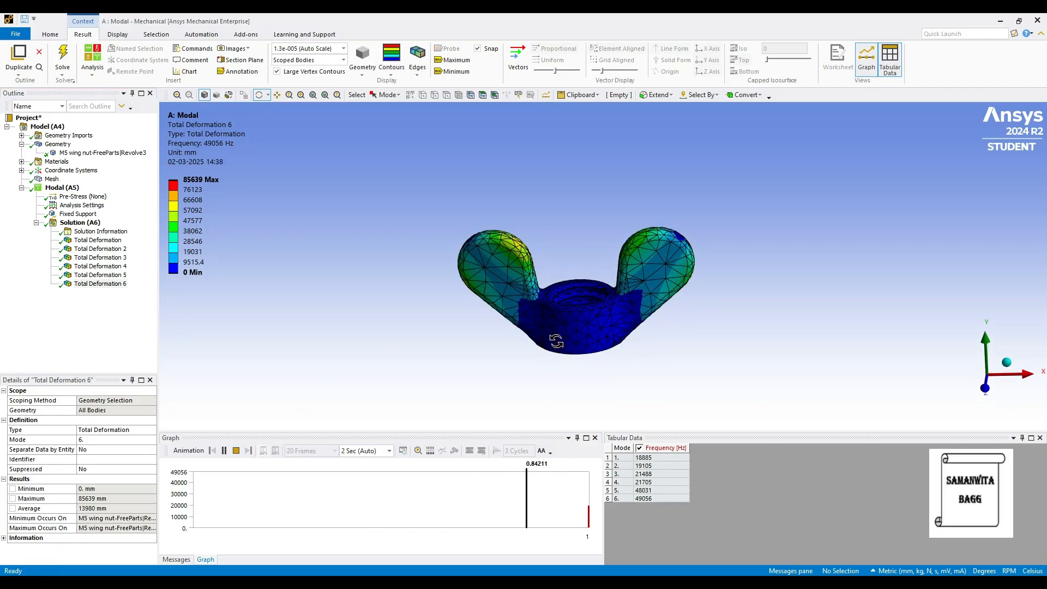
left_click(224, 452)
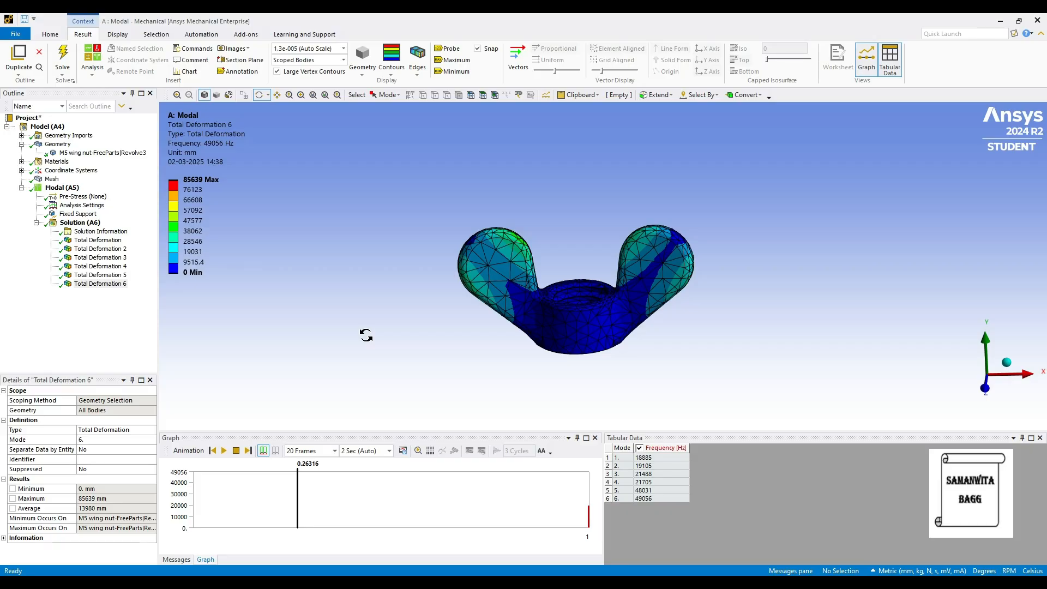
Change the wing nut body's material assignment to Aluminum Alloy and solve the modal analysis again.
left_click(101, 152)
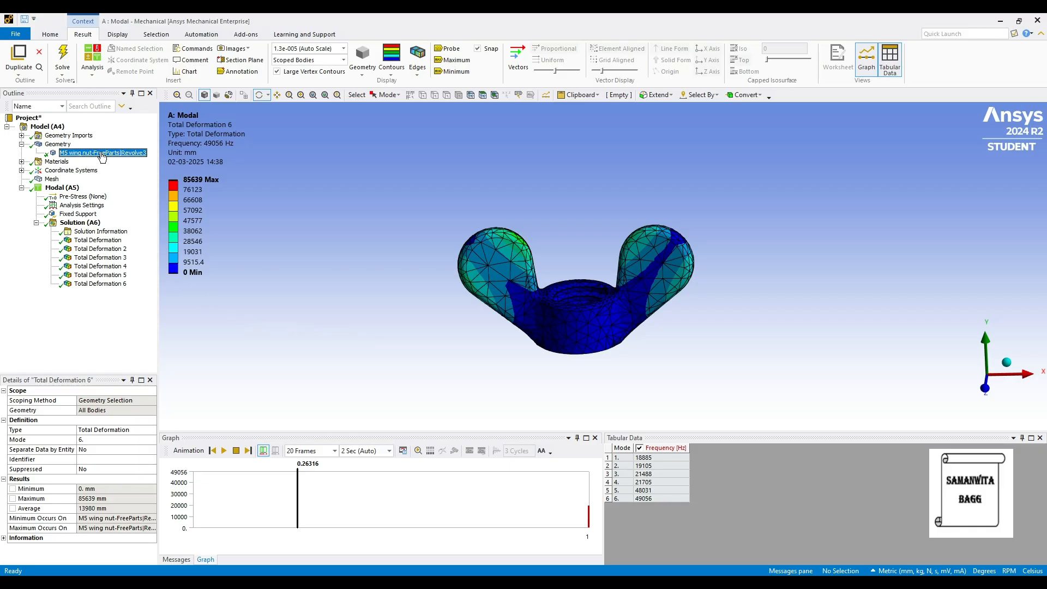
left_click(114, 469)
left_click(152, 469)
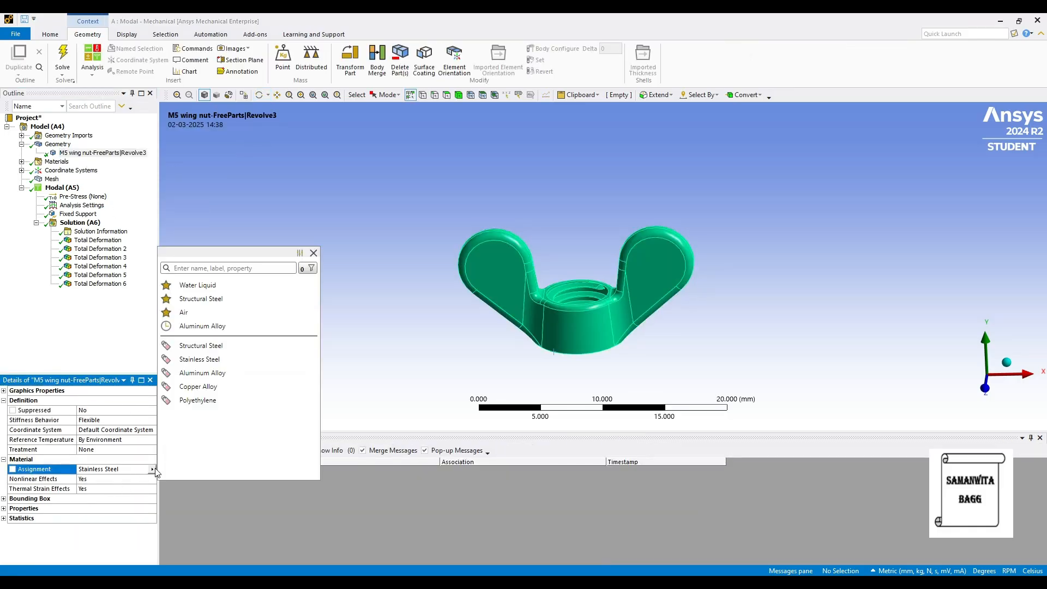
left_click(233, 373)
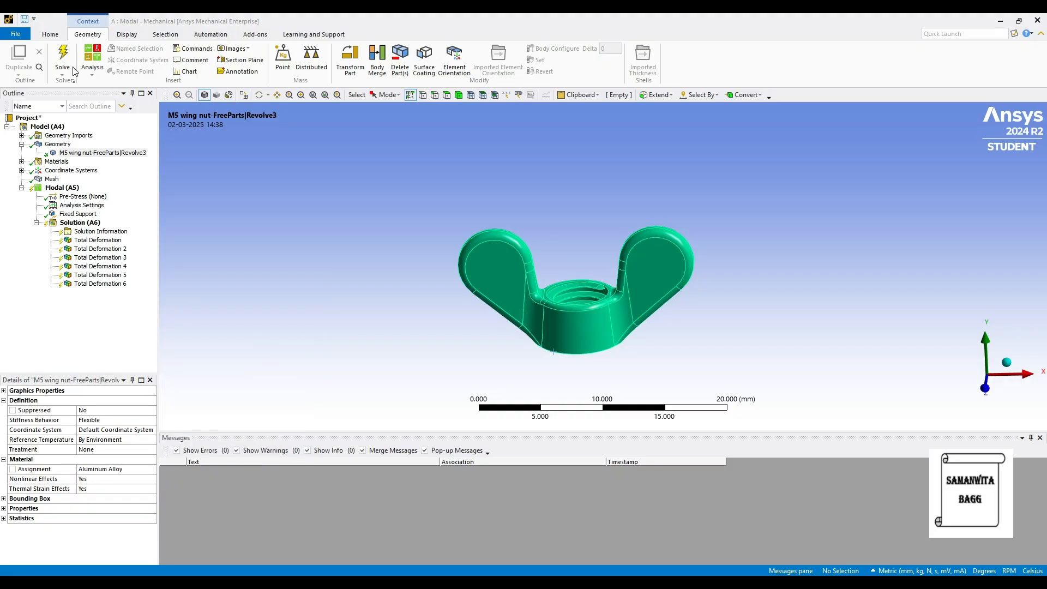
key("F5")
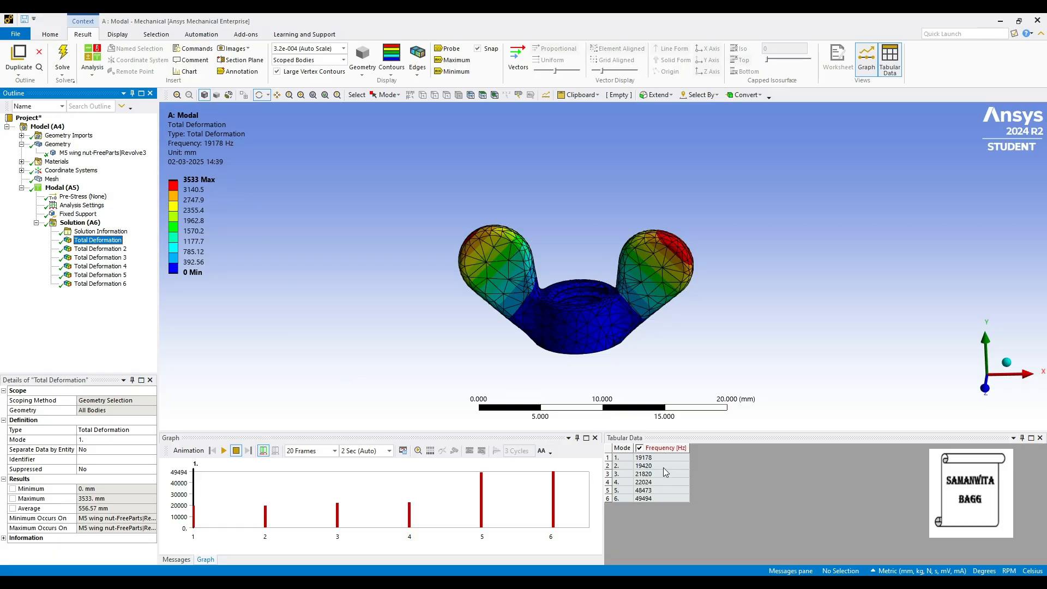
Play and pause the first mode's animation for the aluminum alloy nut, then display Total Deformation 2.
left_click(224, 450)
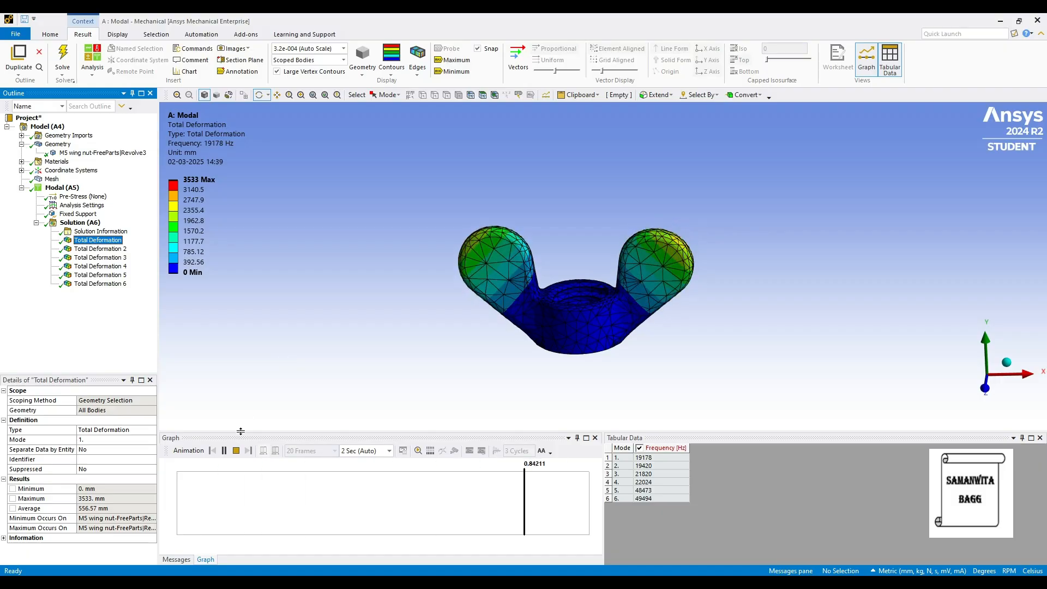
left_click(223, 450)
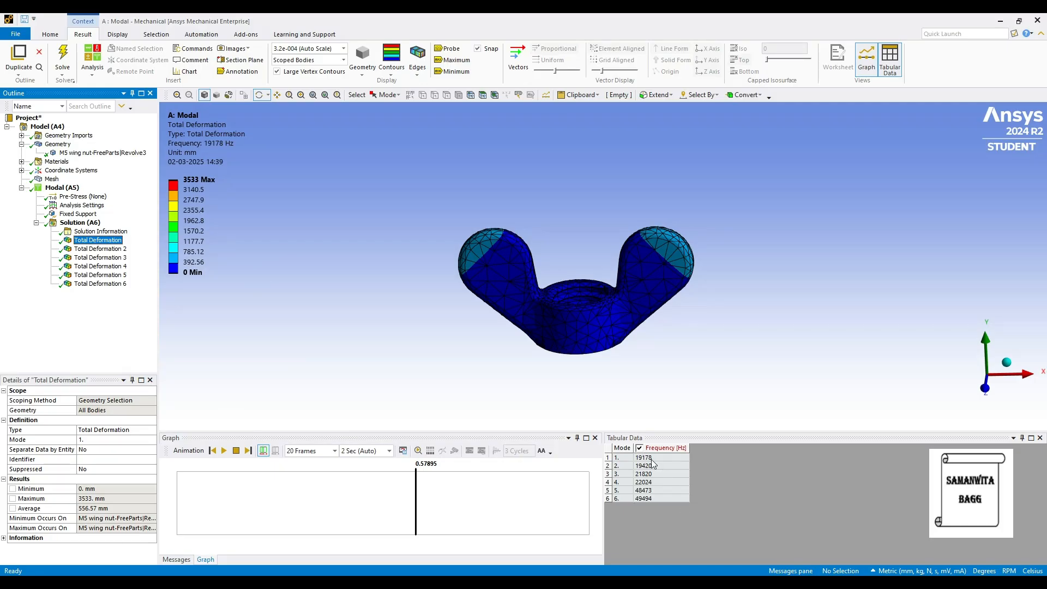
left_click(101, 257)
left_click(111, 250)
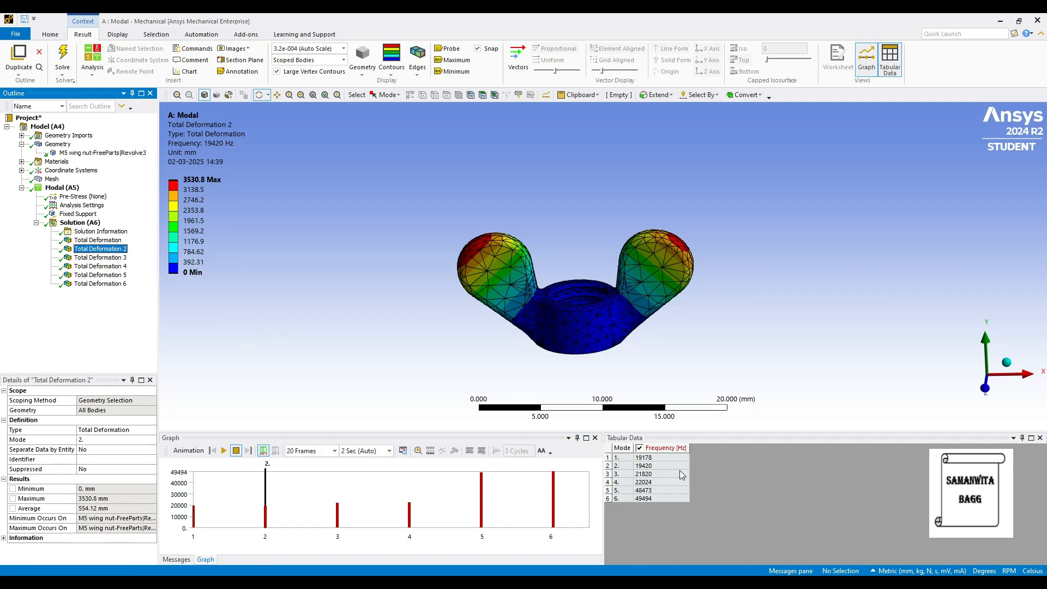
Switch the unit system to Metric (m, kg, N, s, V, A).
left_click(900, 567)
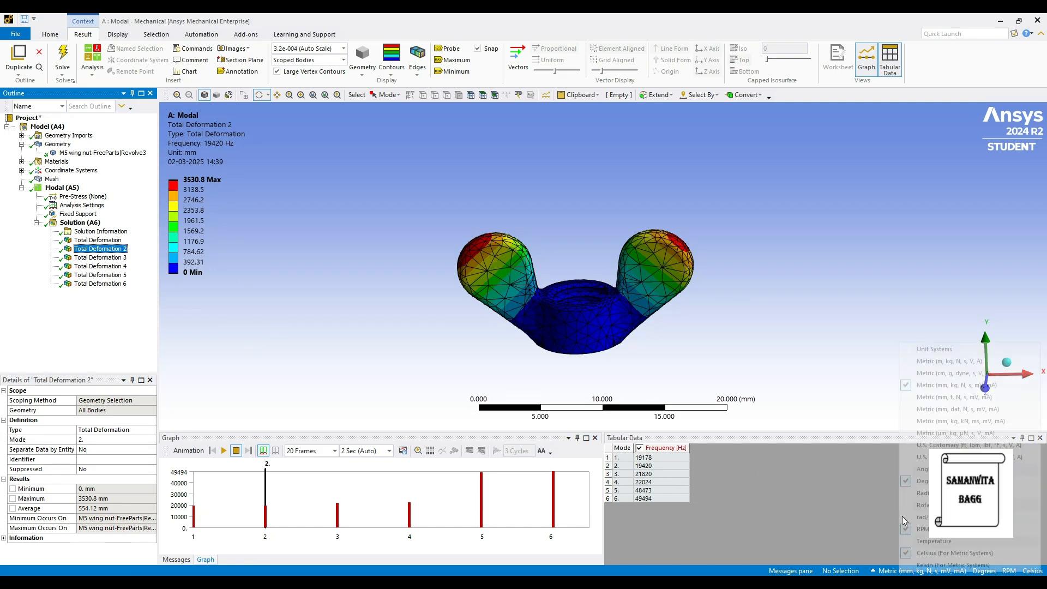
left_click(914, 367)
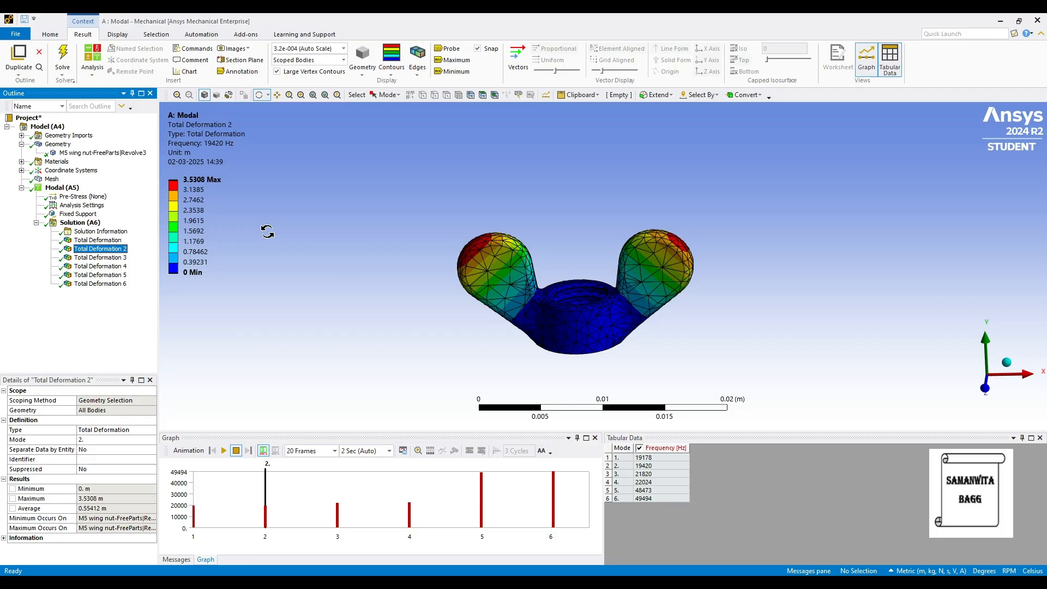
Display Total Deformation 3, 4, 5 and 6 in turn to review the aluminum alloy nut's remaining mode shapes and frequencies.
key("Down")
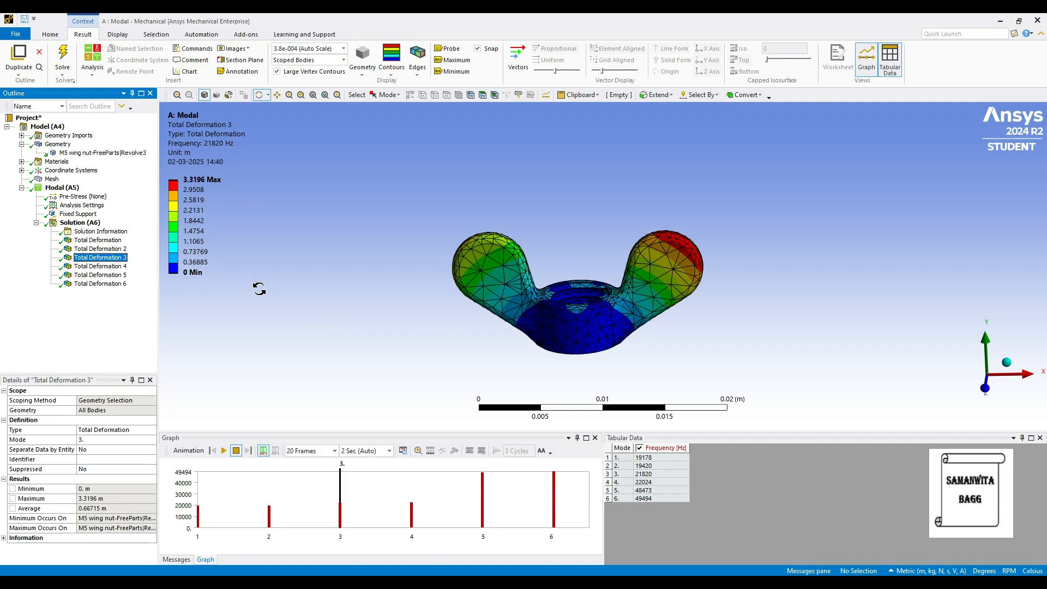
left_click(100, 266)
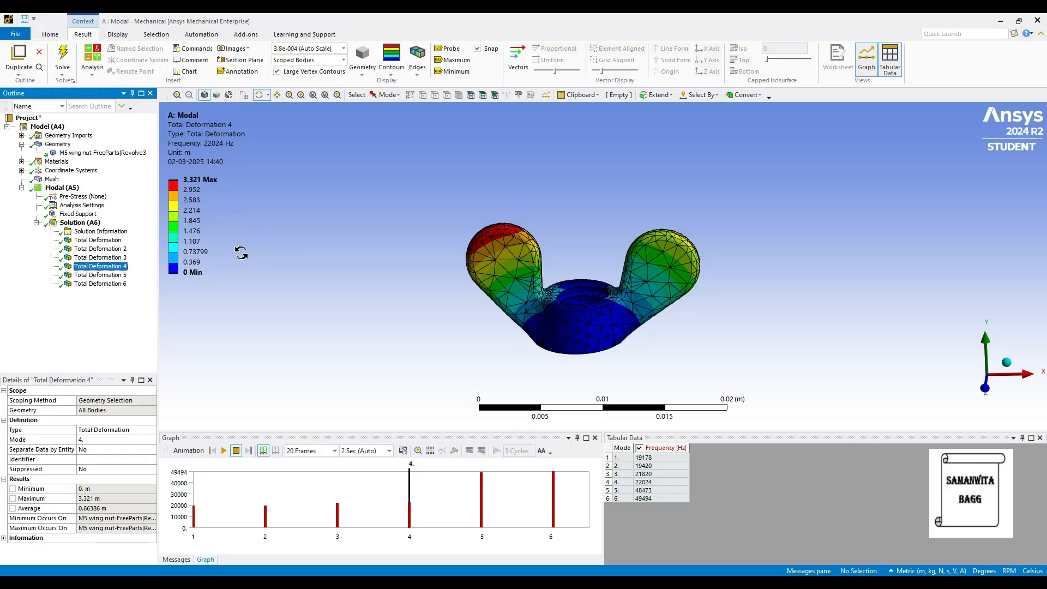
key("Down")
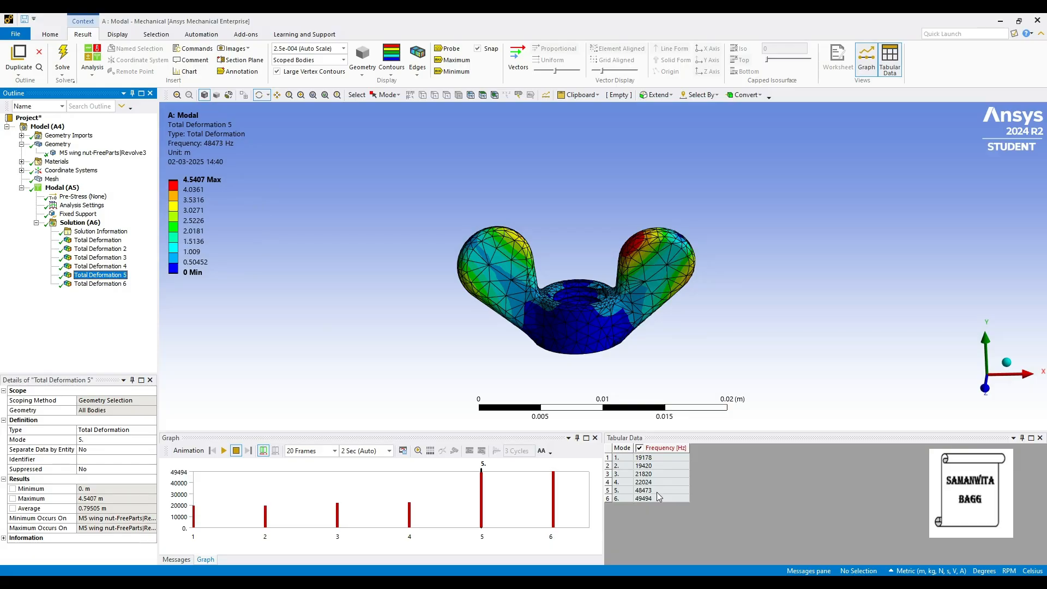
left_click(97, 285)
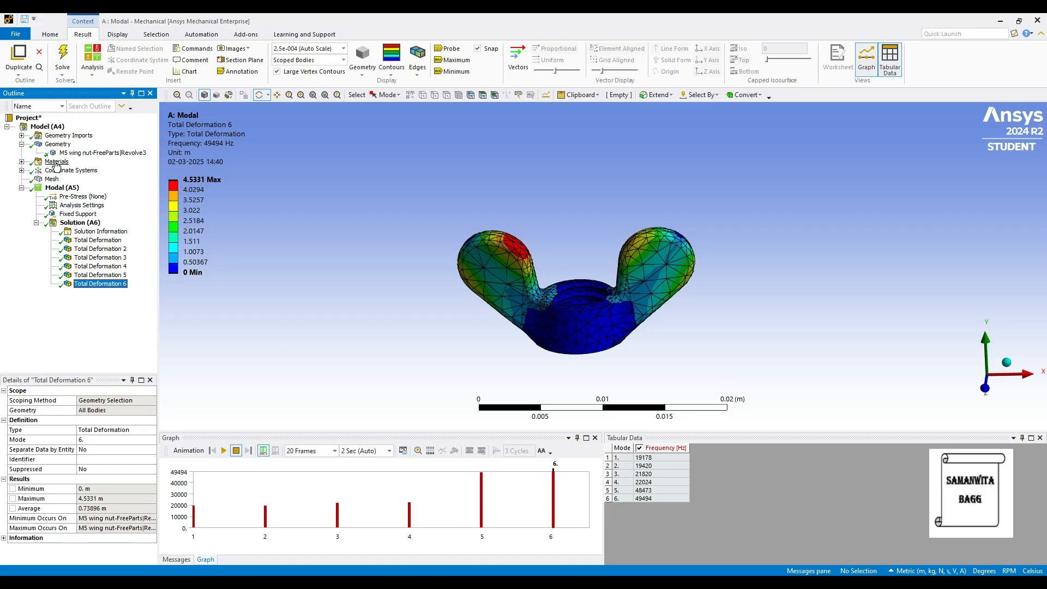
Change the wing nut body's material assignment to Polyethylene and solve the modal analysis again.
left_click(75, 153)
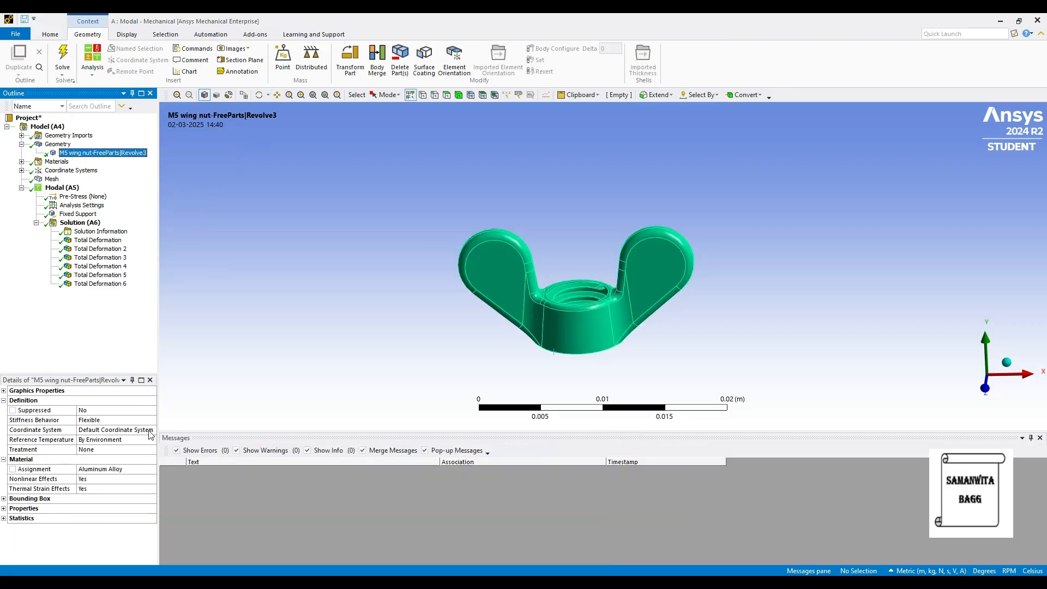
left_click(152, 470)
left_click(153, 469)
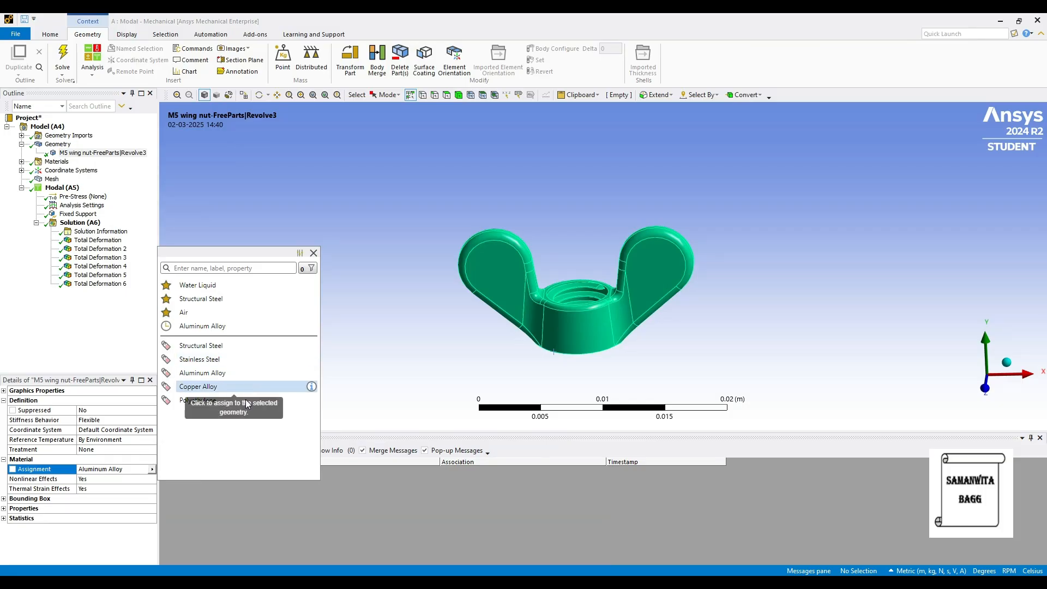
left_click(222, 401)
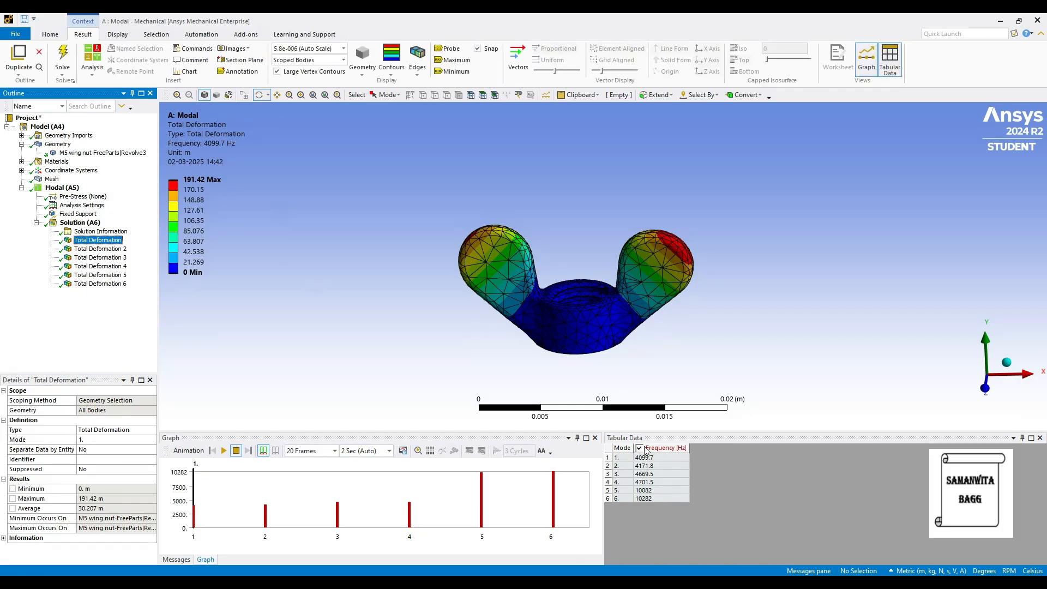
Play the animation of the first mode's total deformation for the polyethylene nut and pause it.
mouse_move(210, 202)
left_click(223, 450)
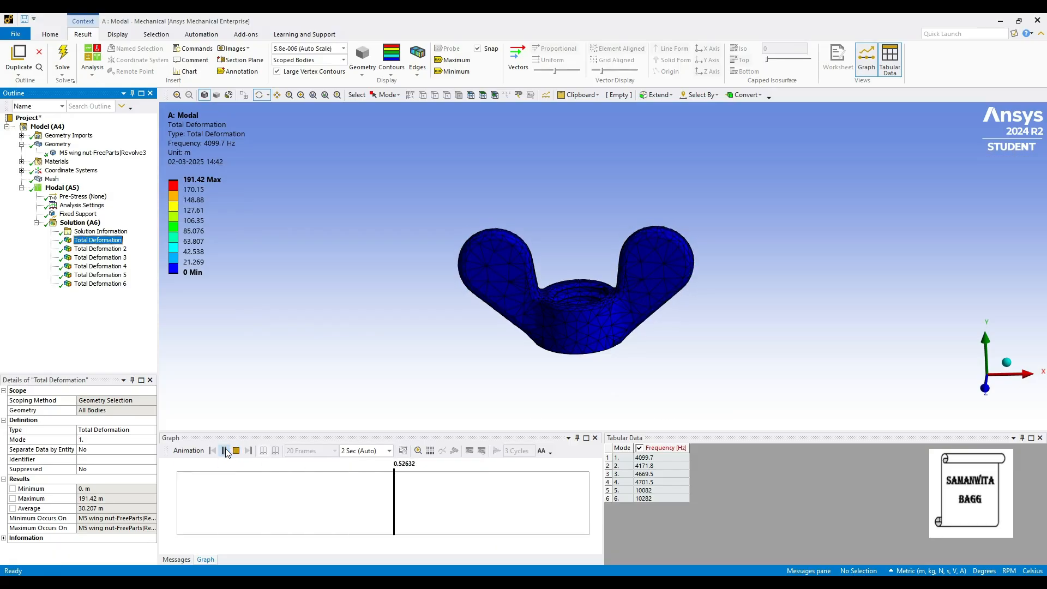
left_click(223, 450)
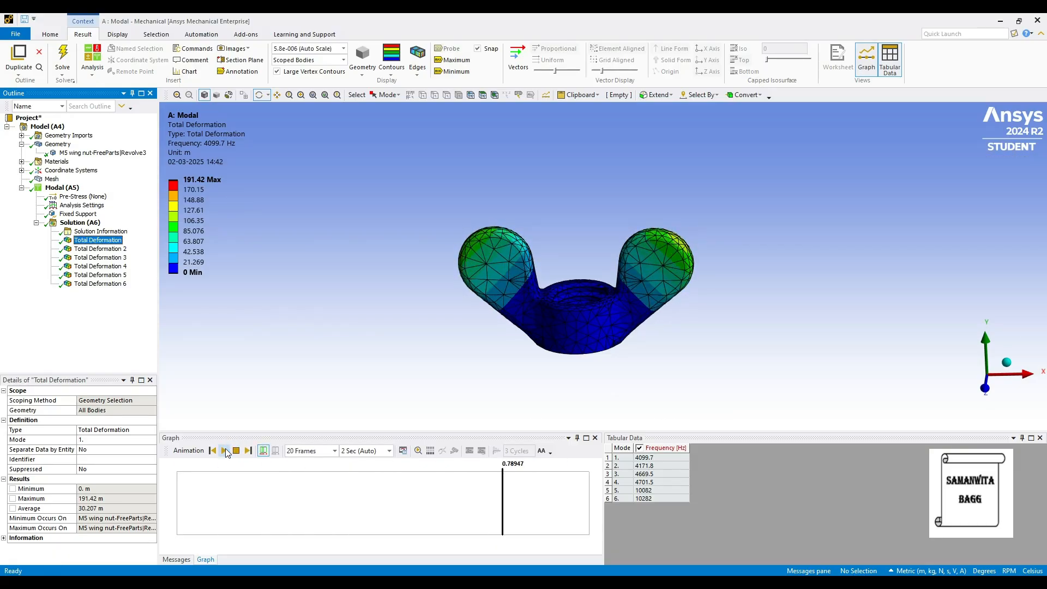
Display Total Deformation 2 through 5 in turn to review the polyethylene nut's mode shapes and frequencies.
left_click(106, 249)
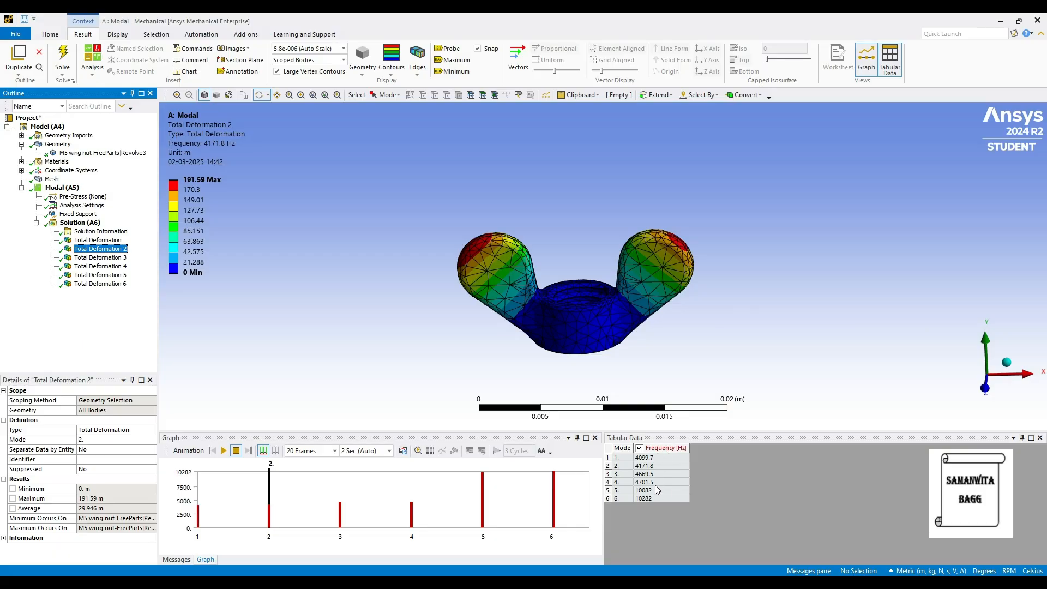
key("Down")
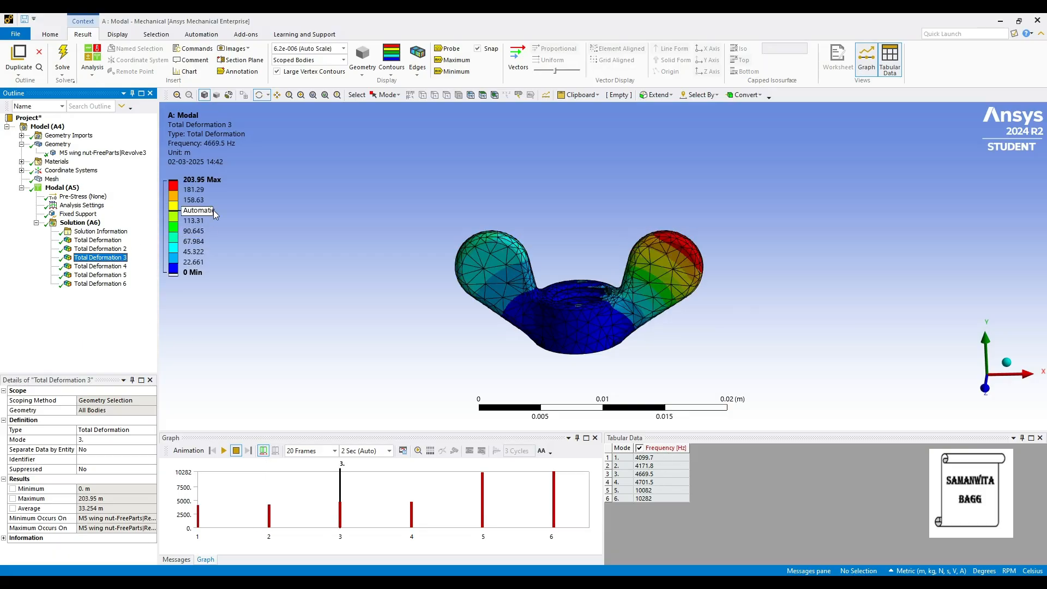
key("Down")
key("Down")
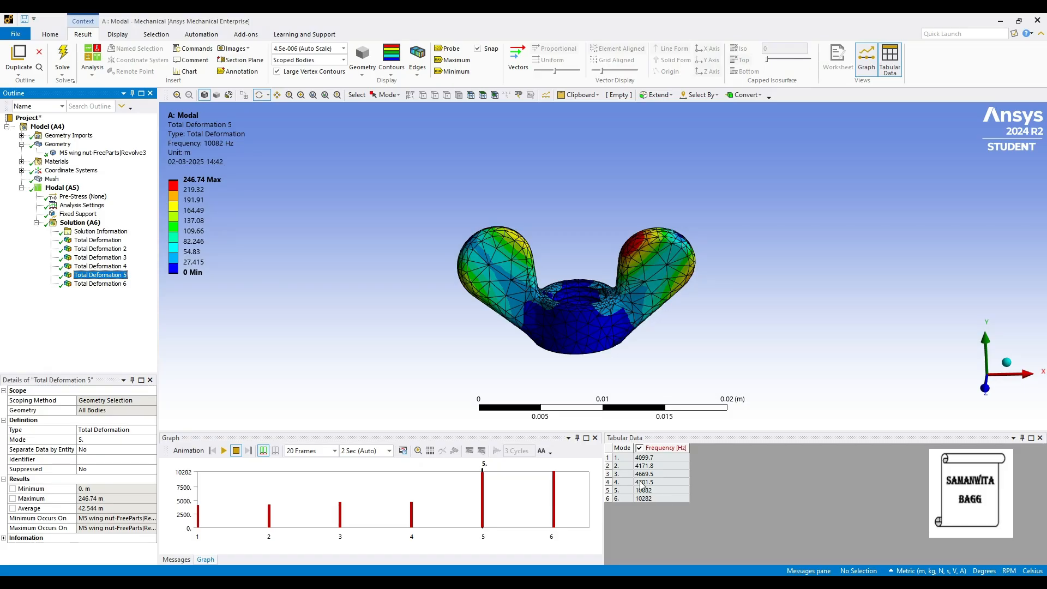
Display Total Deformation 6 for the polyethylene nut, play the sixth mode's animation and pause it.
left_click(95, 284)
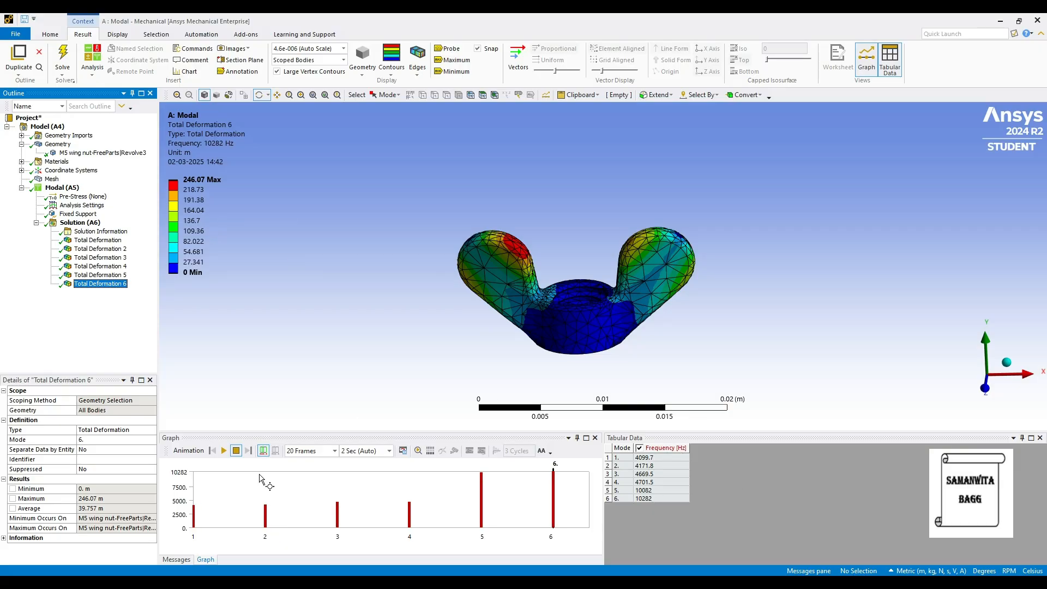
left_click(223, 450)
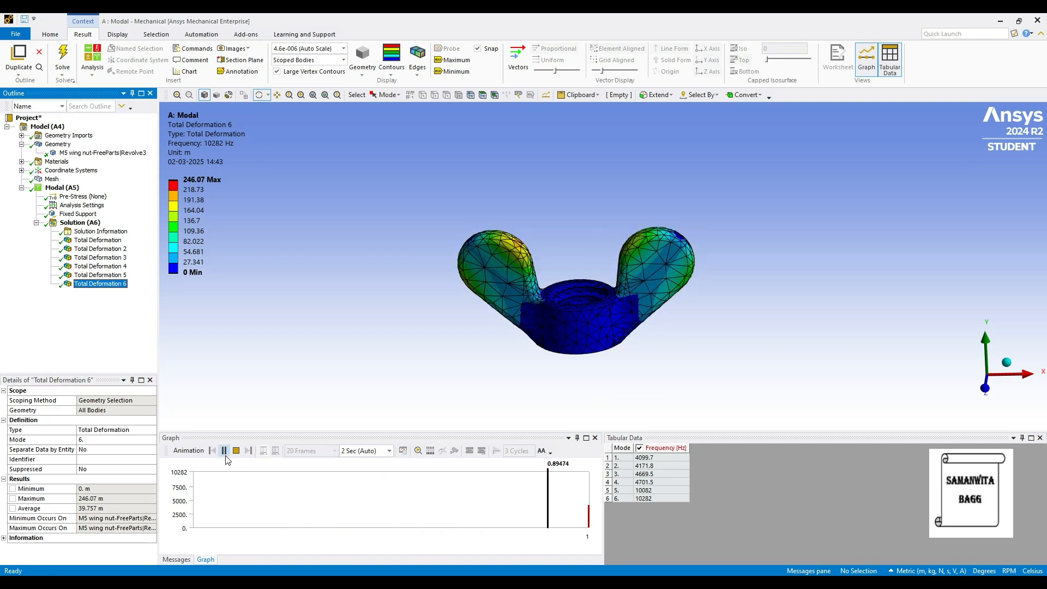
left_click(225, 455)
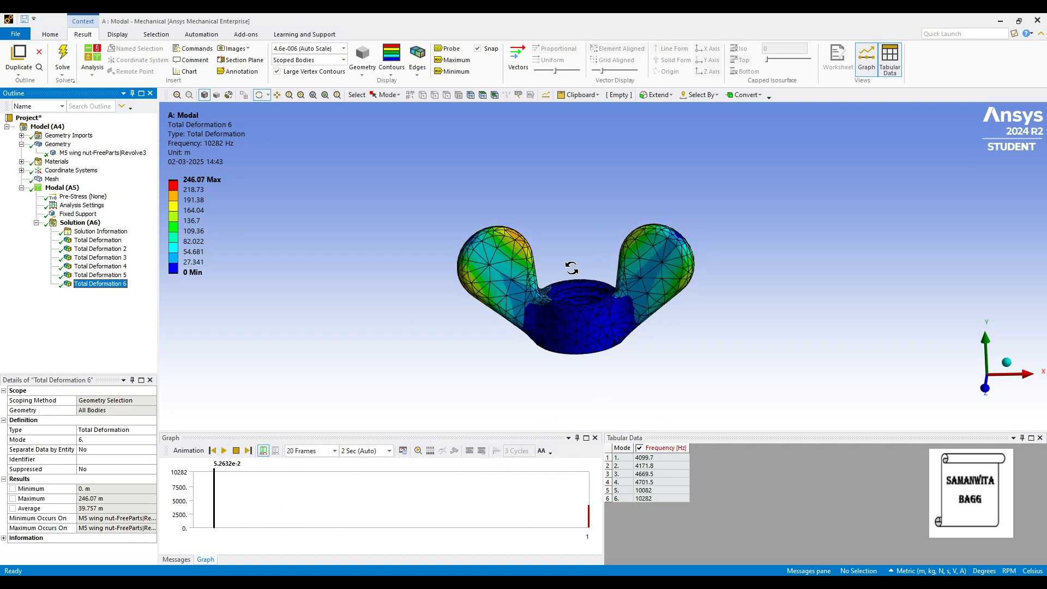